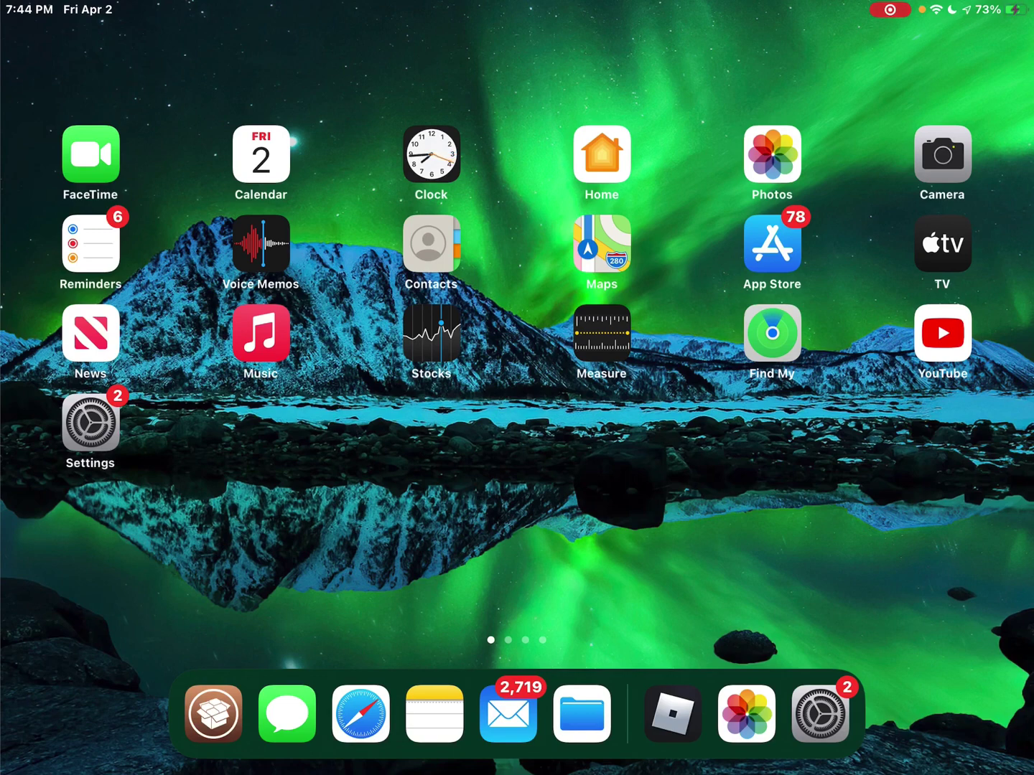
Open Roblox, join a funny friday server, and claim the stage's Player 2 spot
left_click(671, 714)
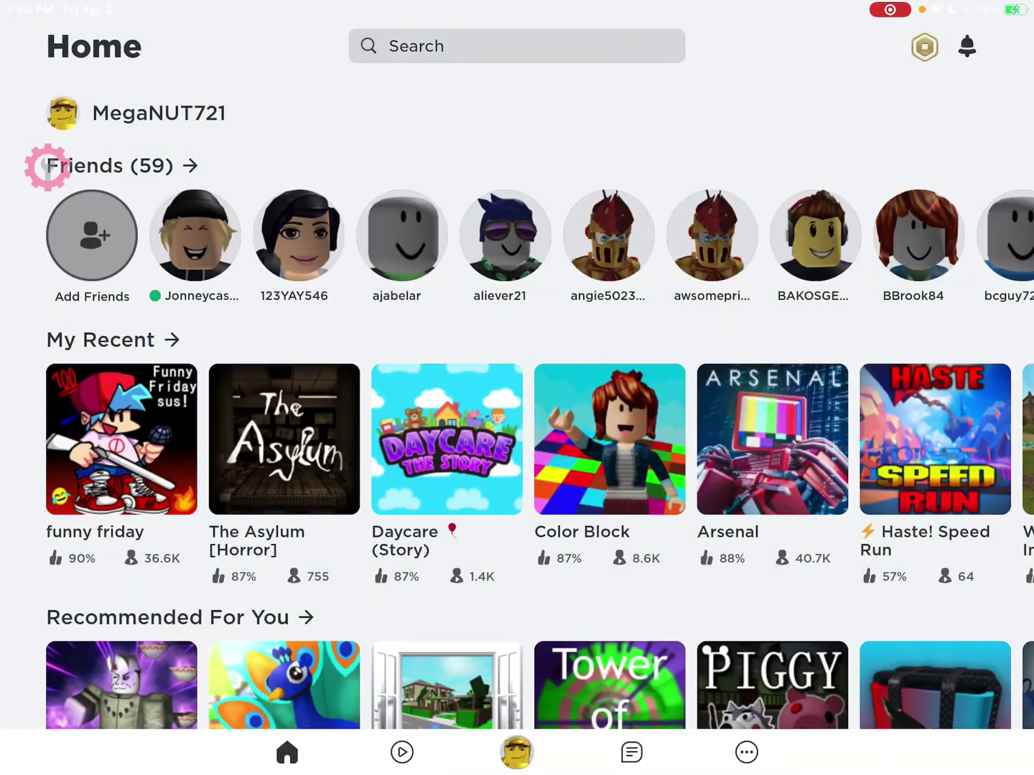
left_click(168, 403)
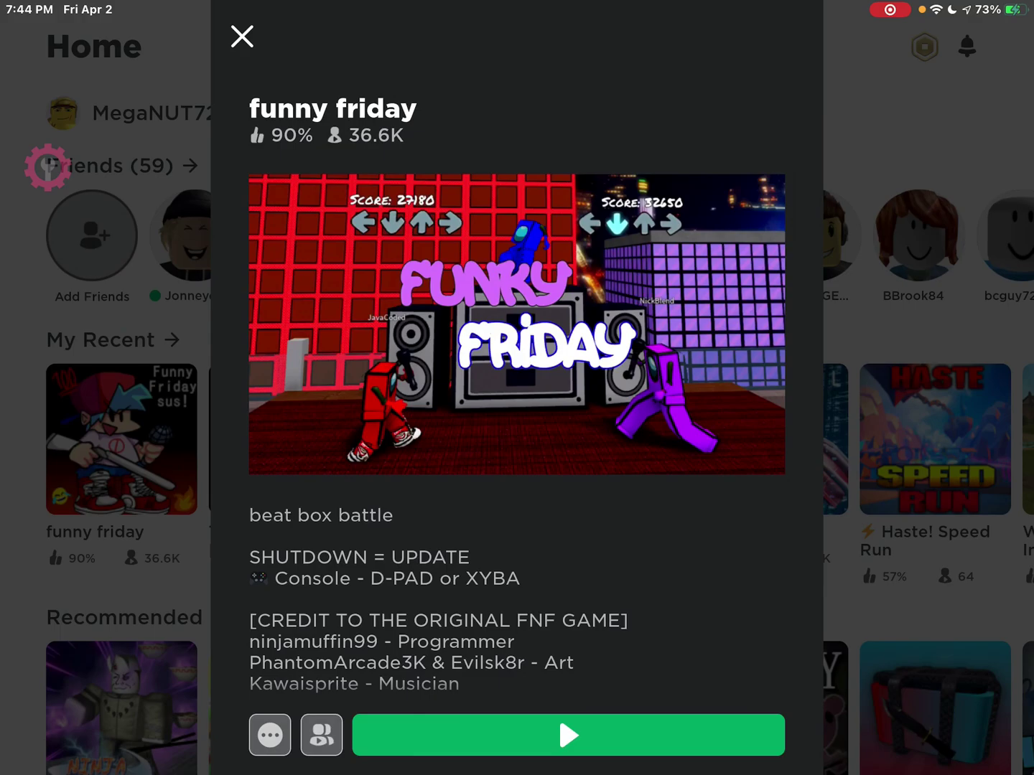
left_click(558, 714)
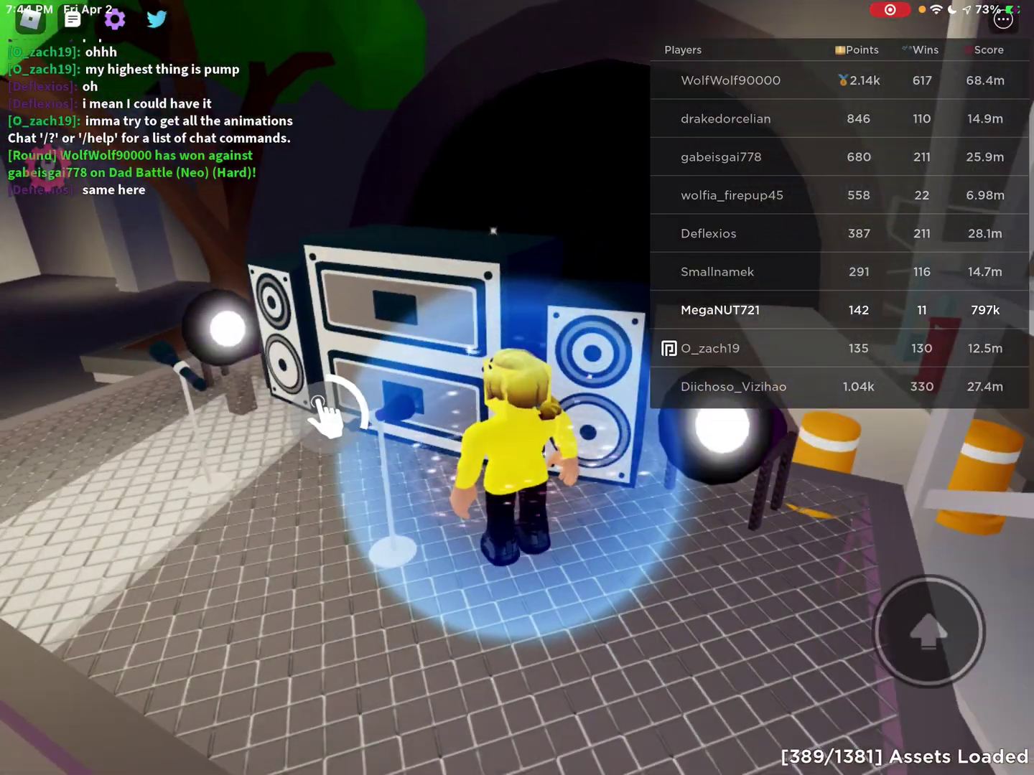
left_click(323, 408)
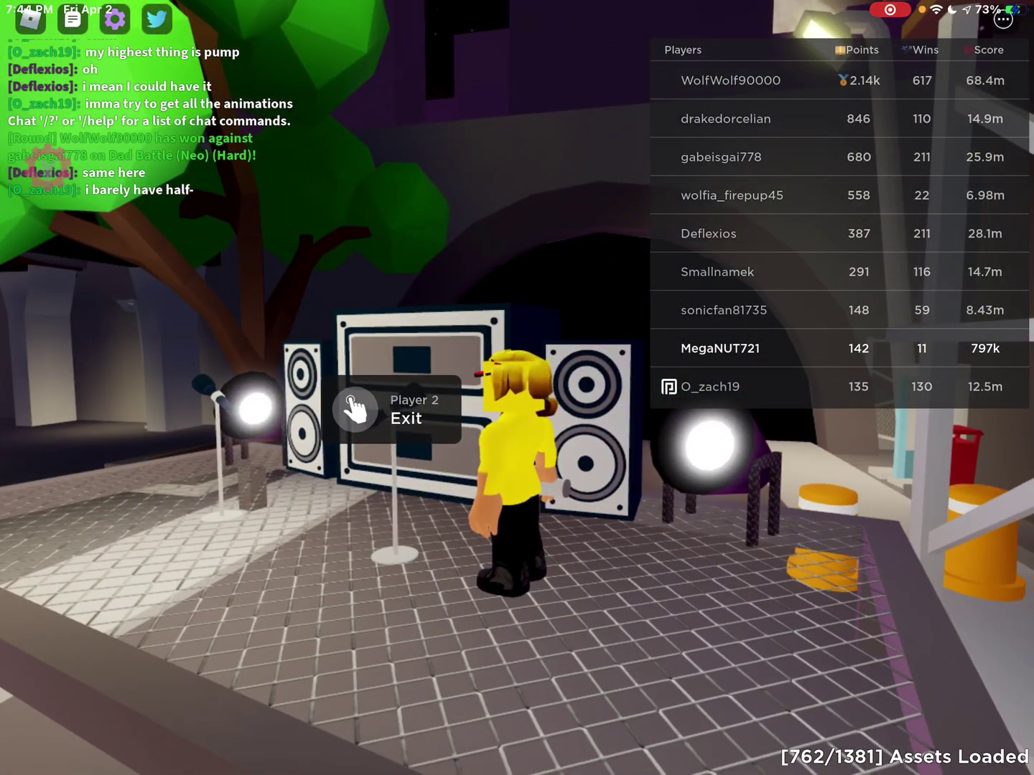
Leave the game and show the captured funny friday round with GO! and Blammed
key("super+h")
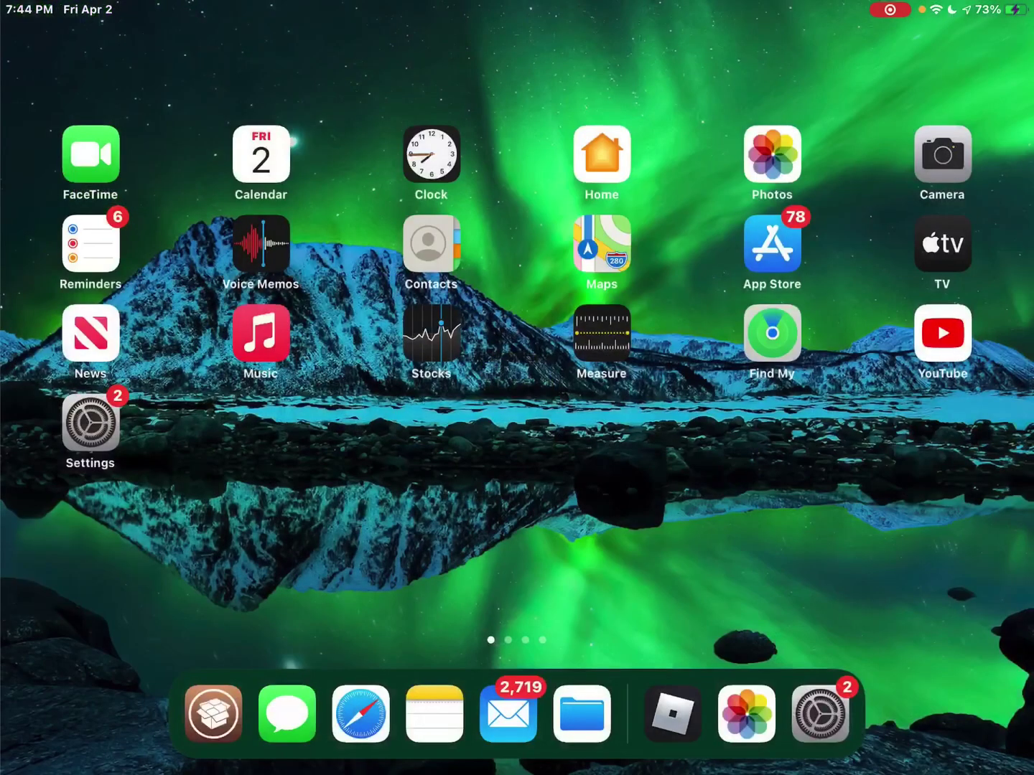
key("super+Tab")
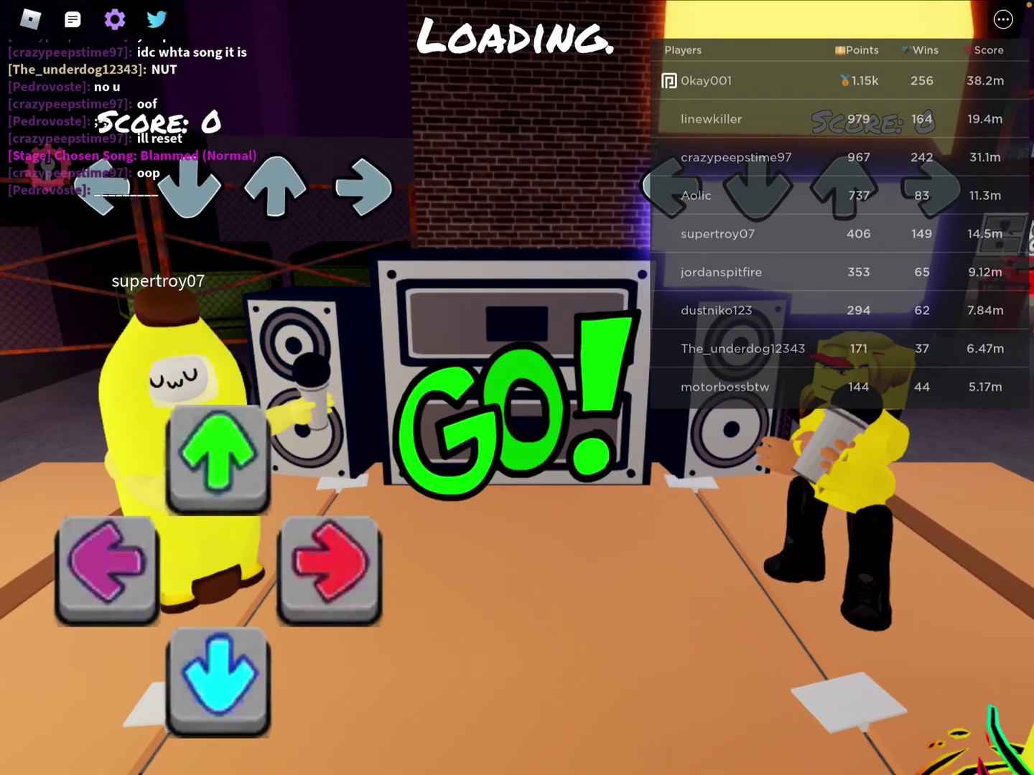
Switch to Settings and go from Switch Control to Accessibility > Keyboards, checking Full Keyboard Access
left_click_drag(517, 771, 517, 430)
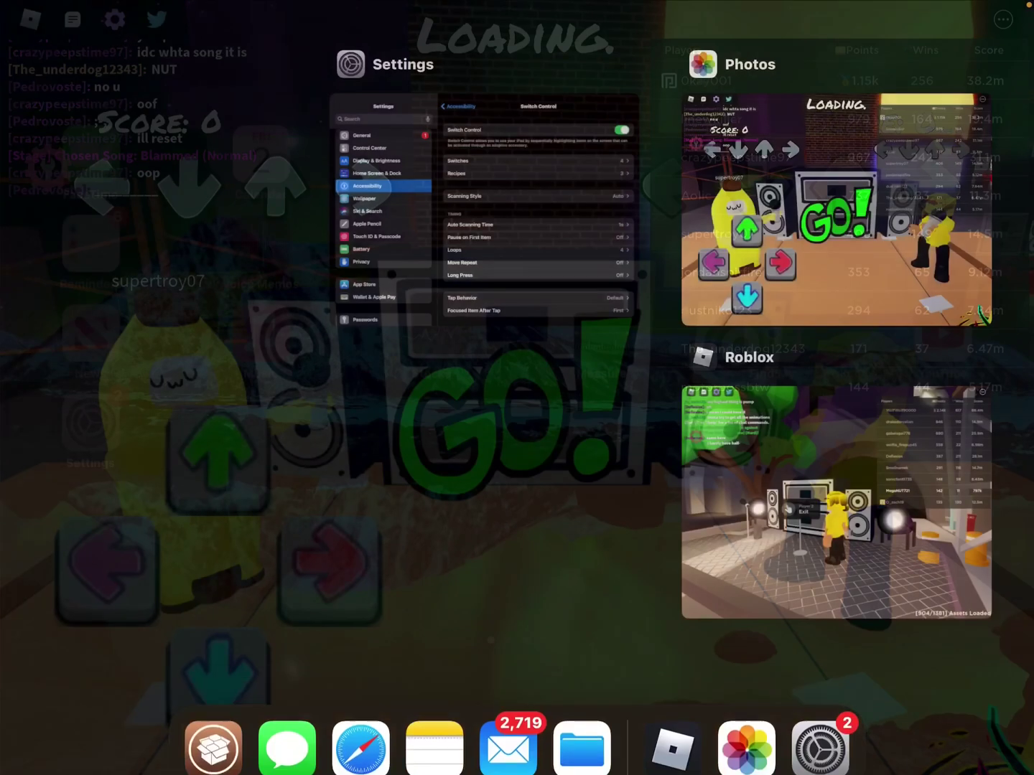
left_click(482, 194)
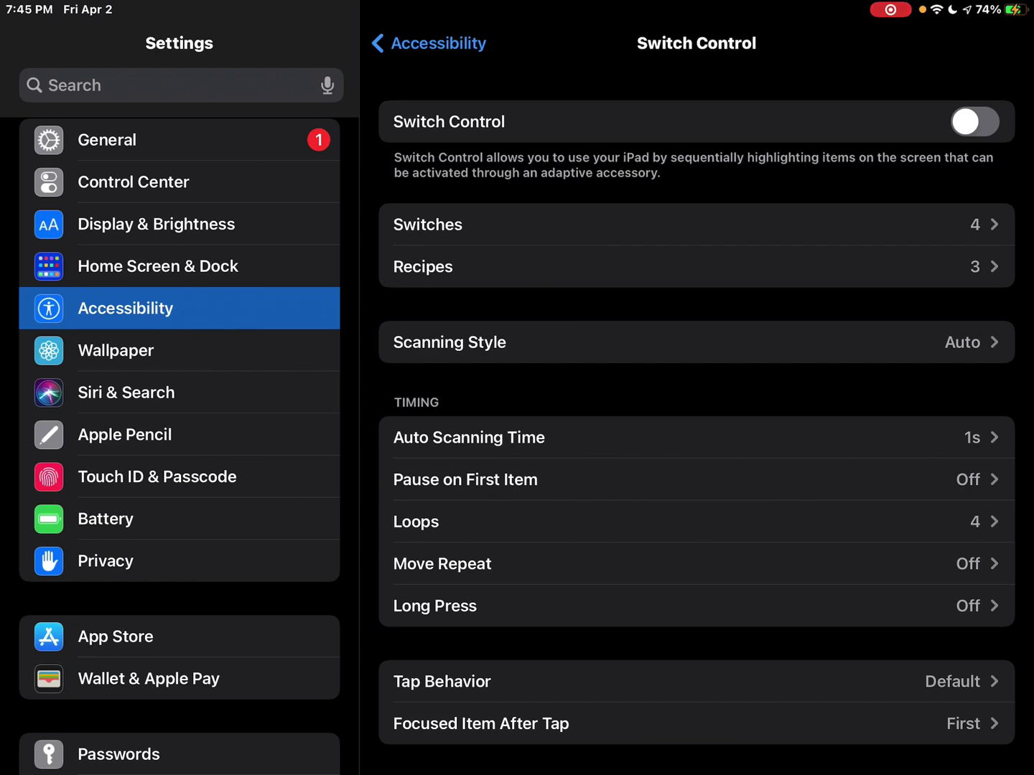
scroll(695, 431, "up", 2)
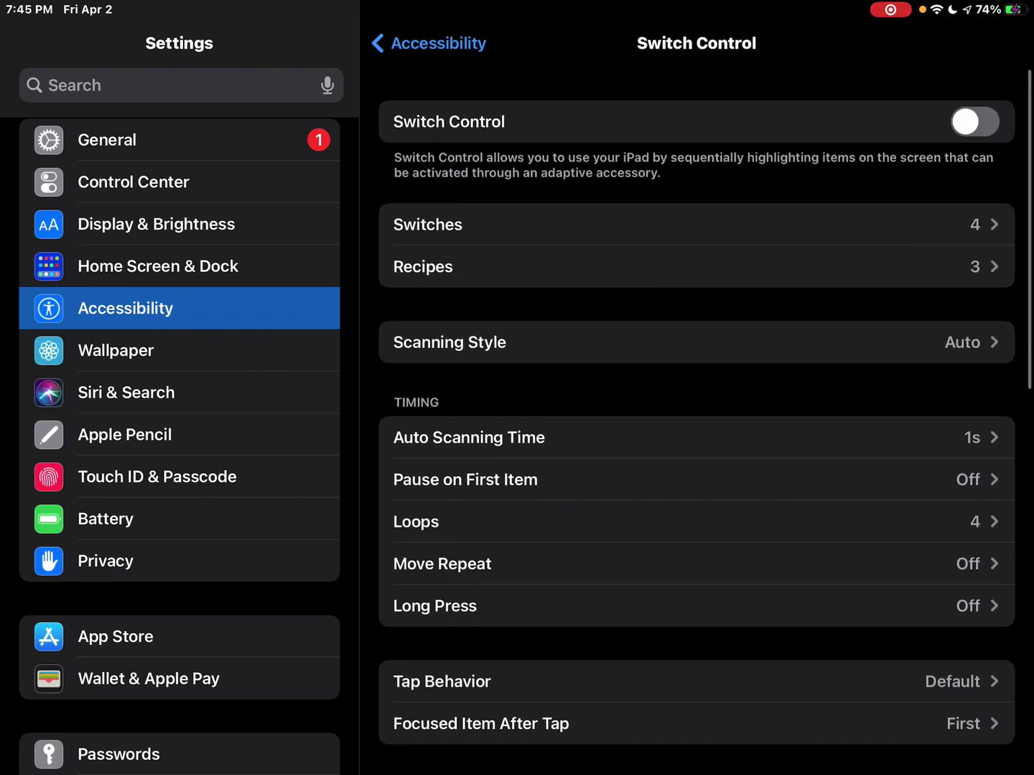
left_click(429, 43)
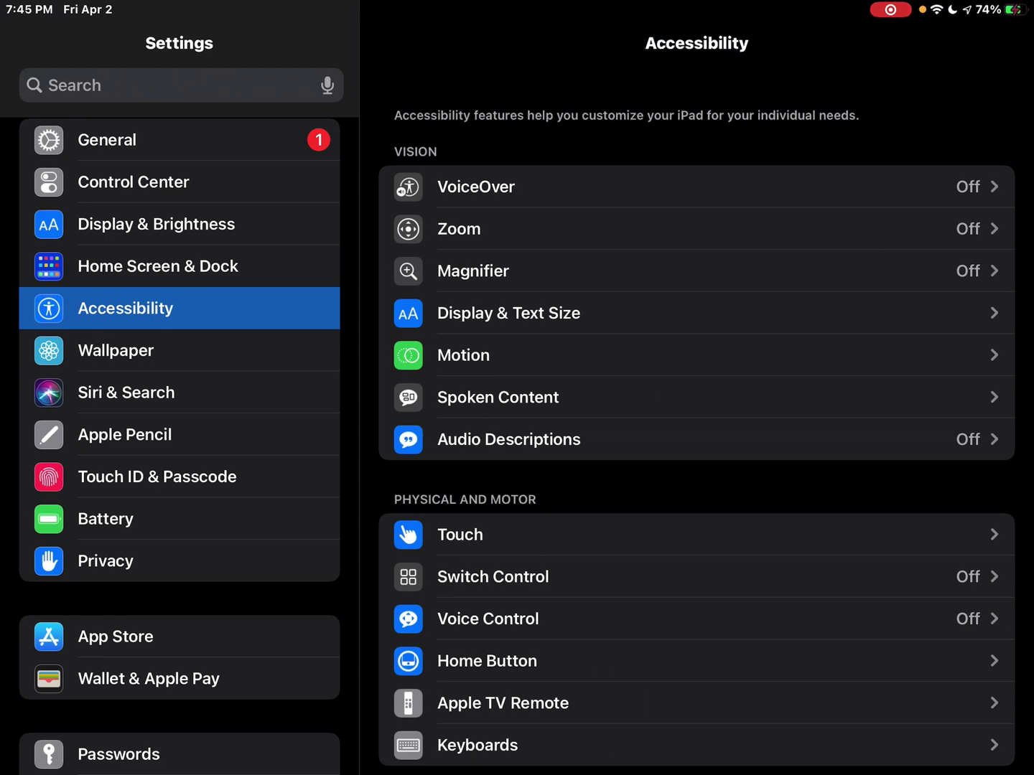
left_click(477, 745)
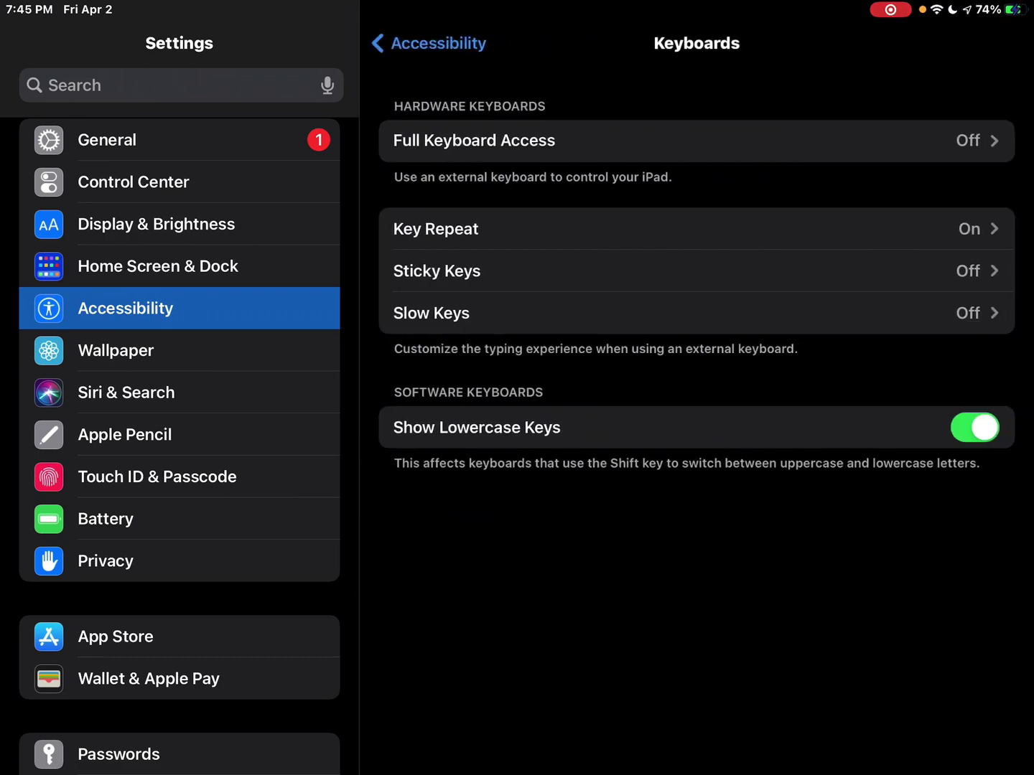
left_click(474, 141)
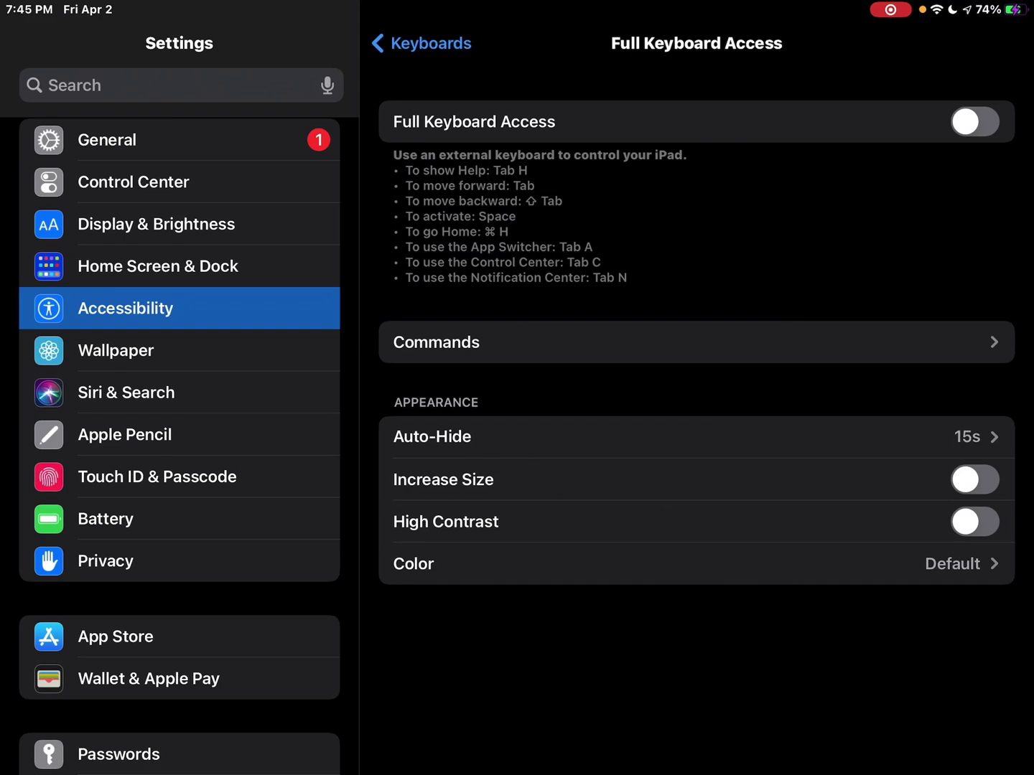
left_click(420, 43)
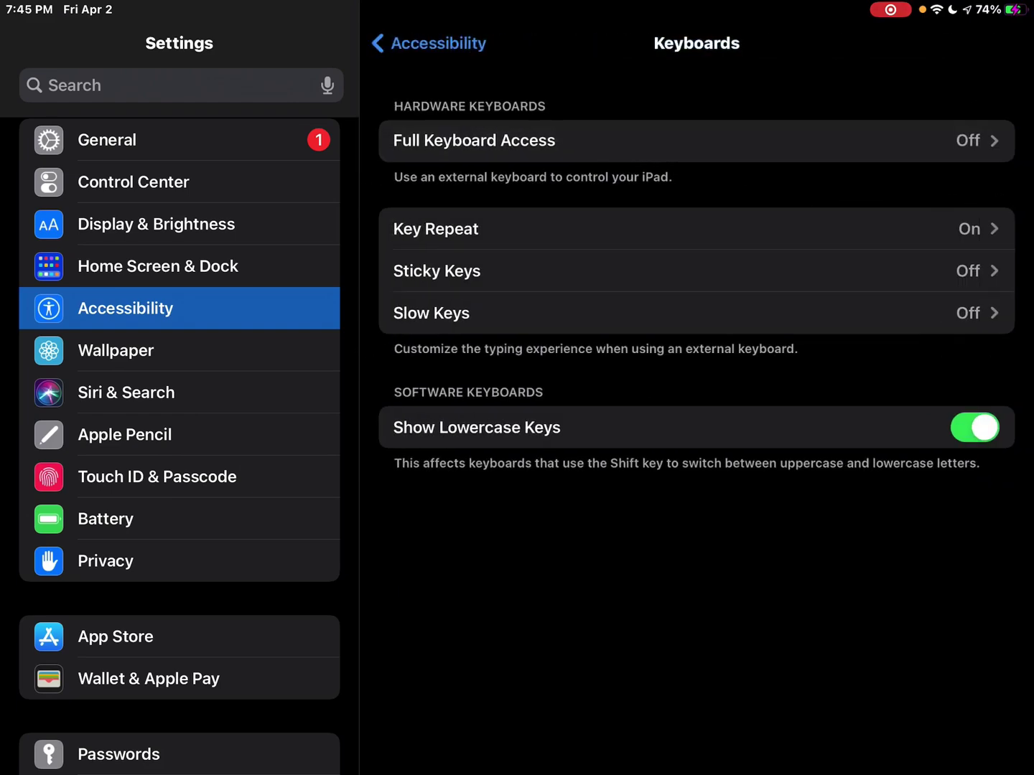
Go back to Accessibility and open Touch > AssistiveTouch
left_click(427, 43)
scroll(696, 417, "down", 5)
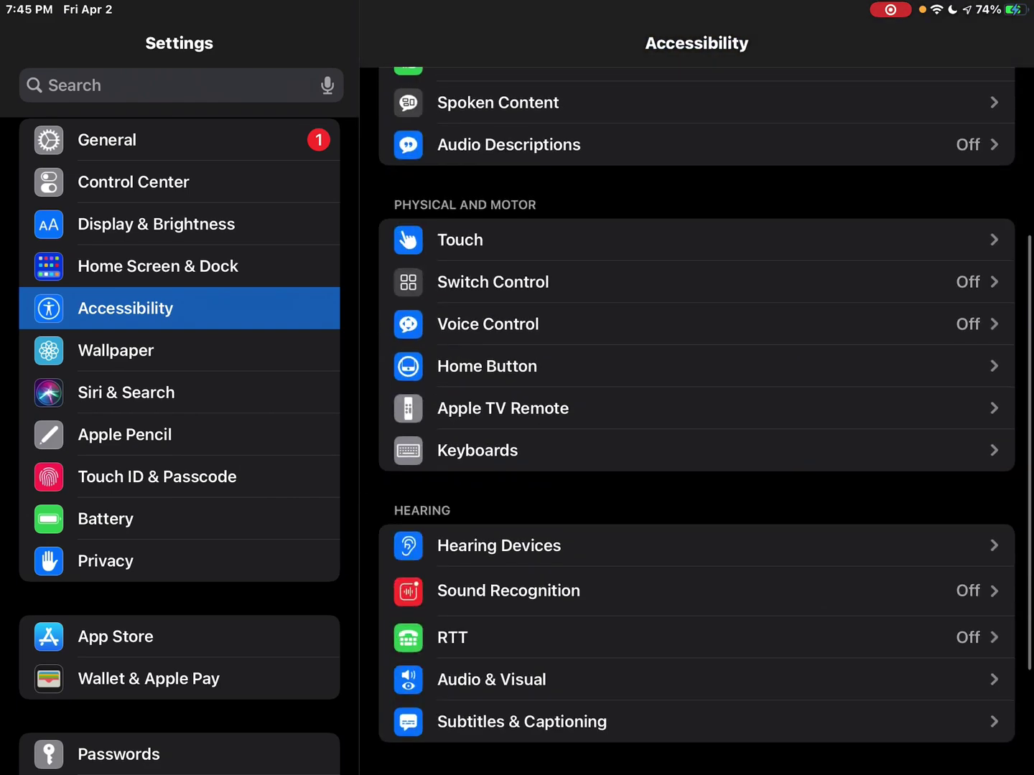
scroll(696, 417, "down", 1)
scroll(696, 417, "up", 1)
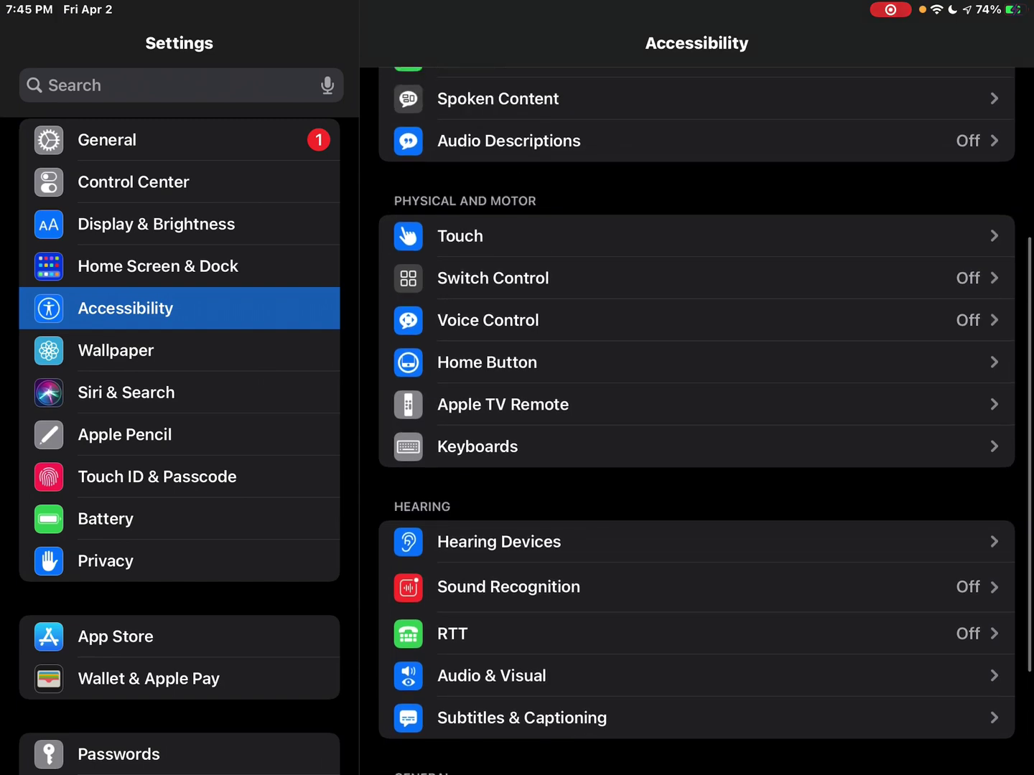
left_click(459, 236)
left_click(452, 120)
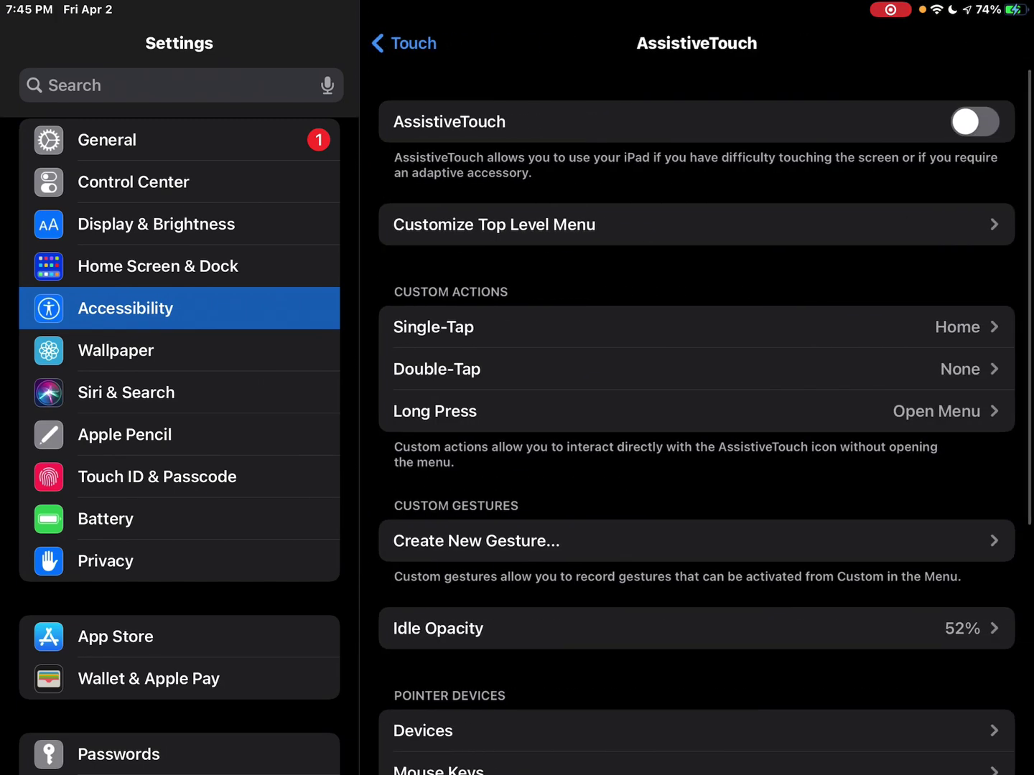
Turn AssistiveTouch on, then off again, and return to the Accessibility list
left_click(974, 121)
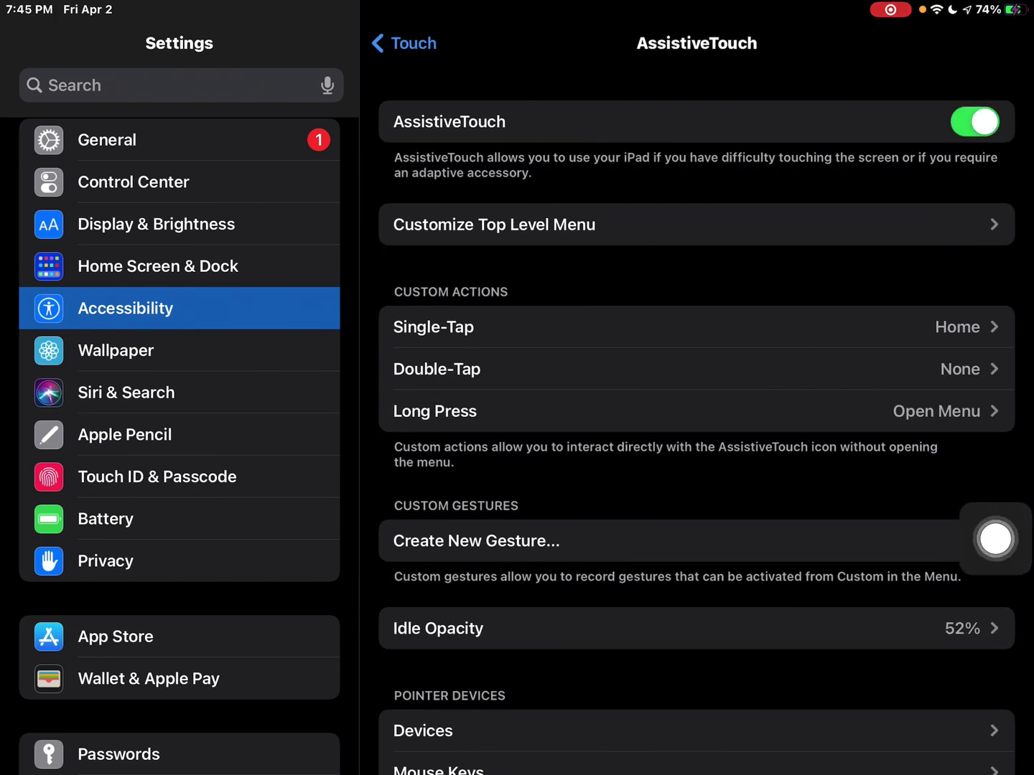
scroll(696, 430, "down", 2)
mouse_move(995, 538)
left_mouse_down()
mouse_move(817, 436)
mouse_move(766, 361)
left_mouse_up()
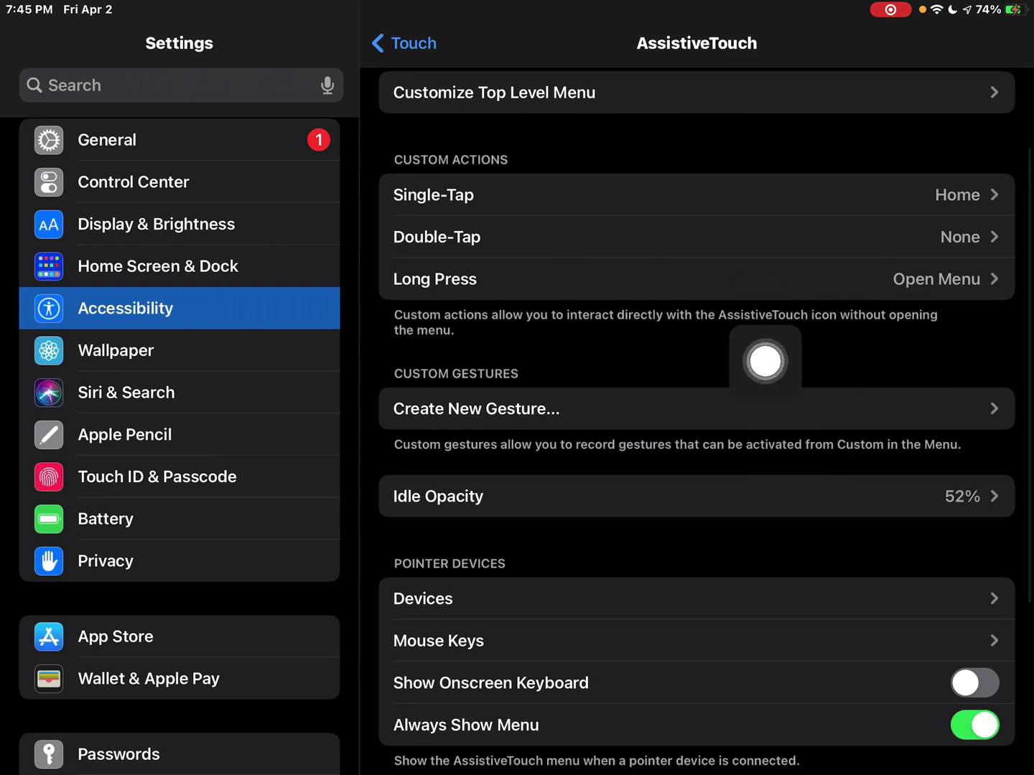
scroll(696, 431, "up", 2)
left_click(974, 122)
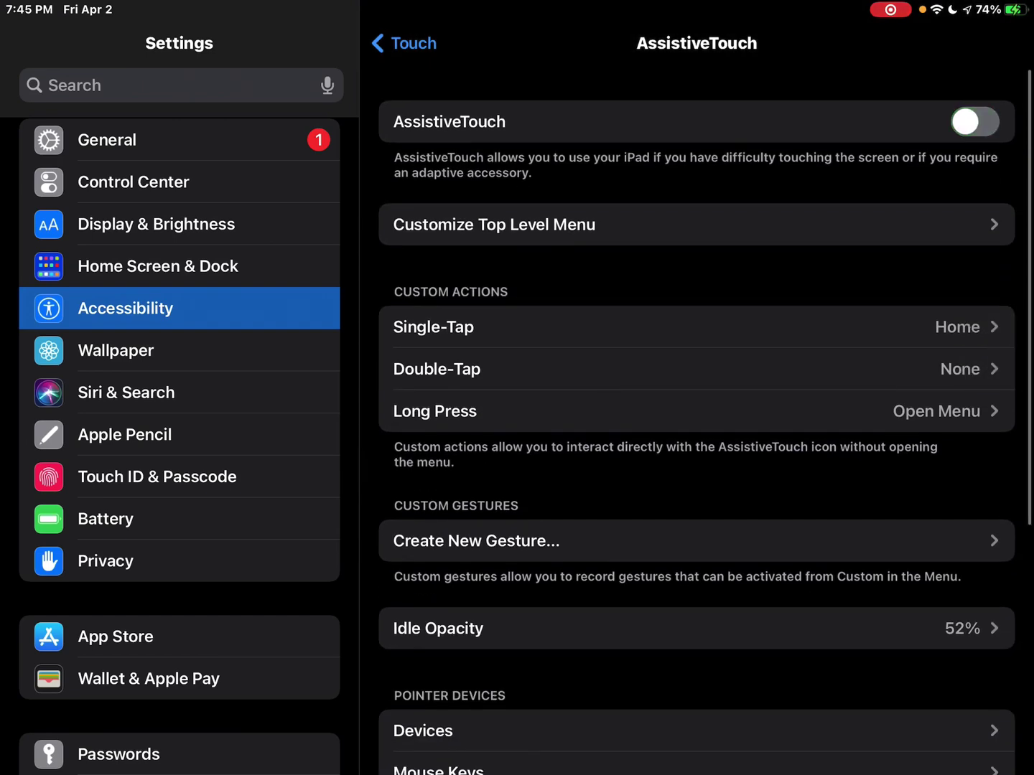
left_click(406, 43)
left_click(431, 43)
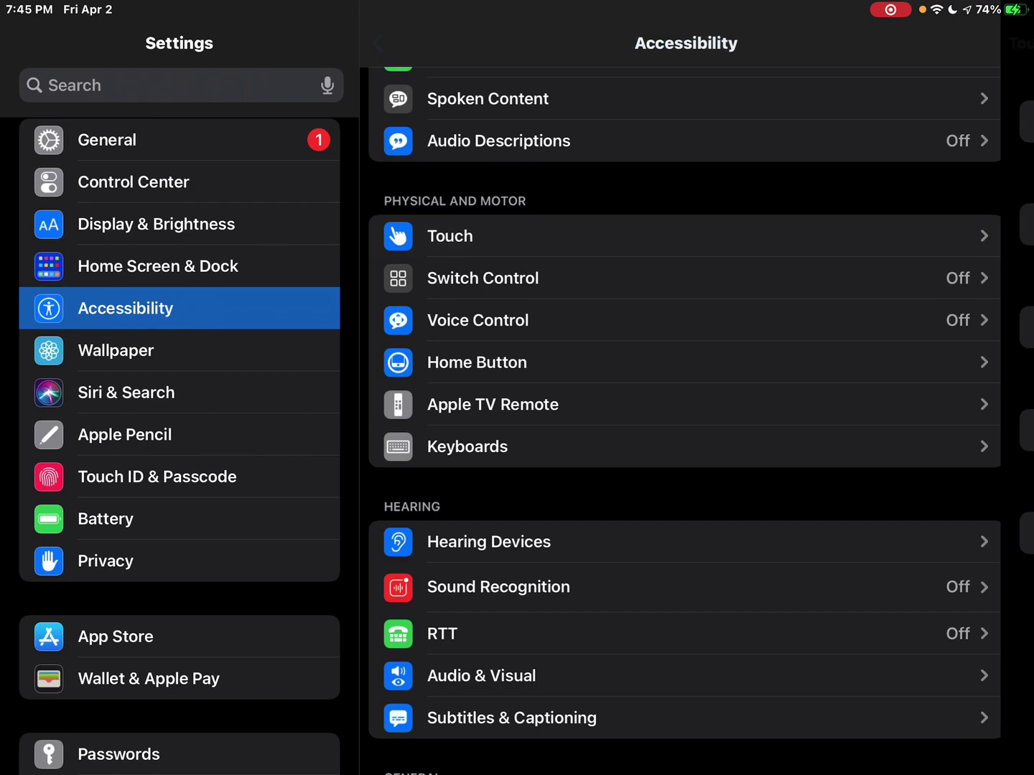
Open the Switches list under Switch Control
scroll(696, 431, "up", 4)
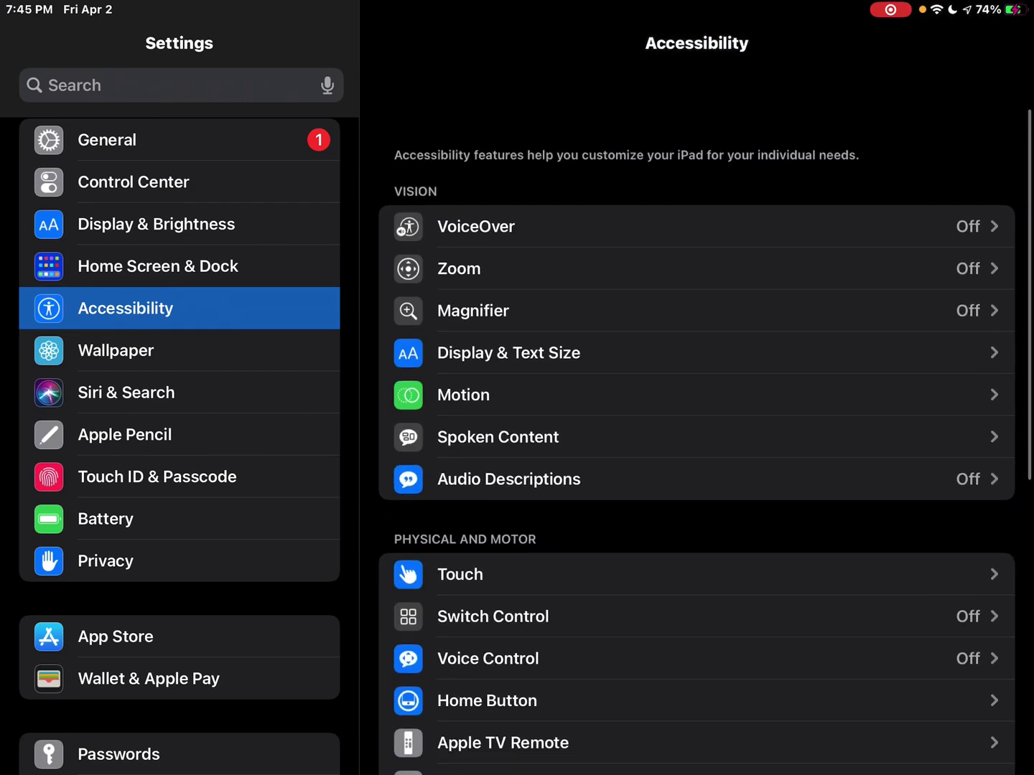
scroll(697, 431, "down", 3)
left_click(493, 358)
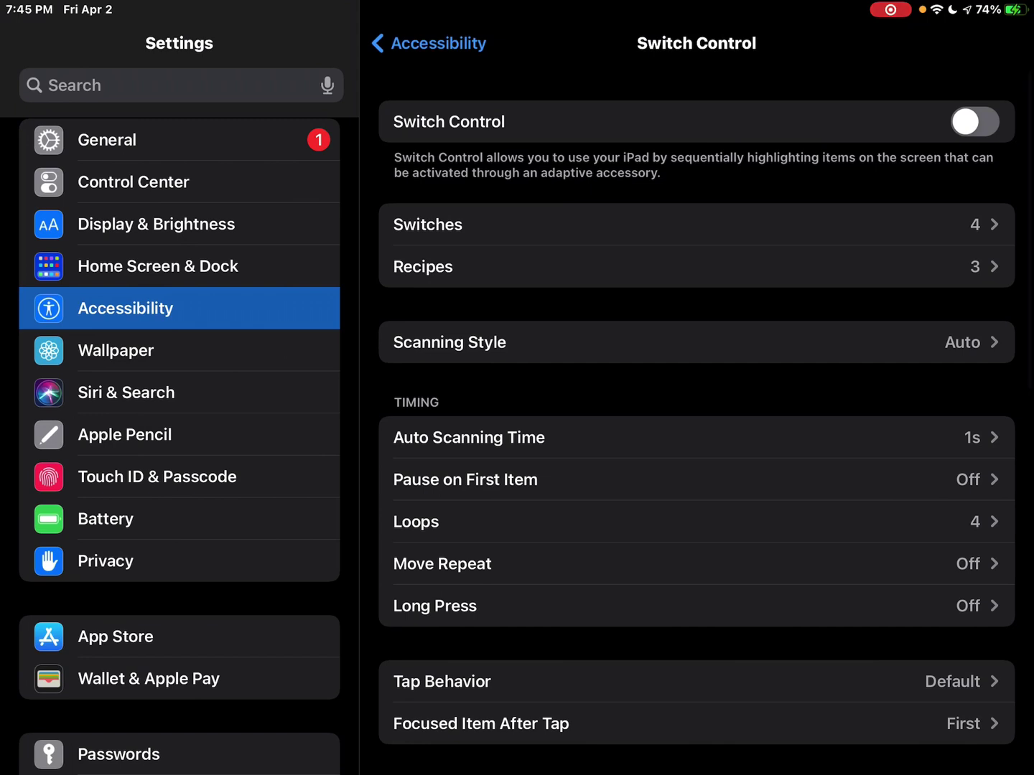
left_click(695, 224)
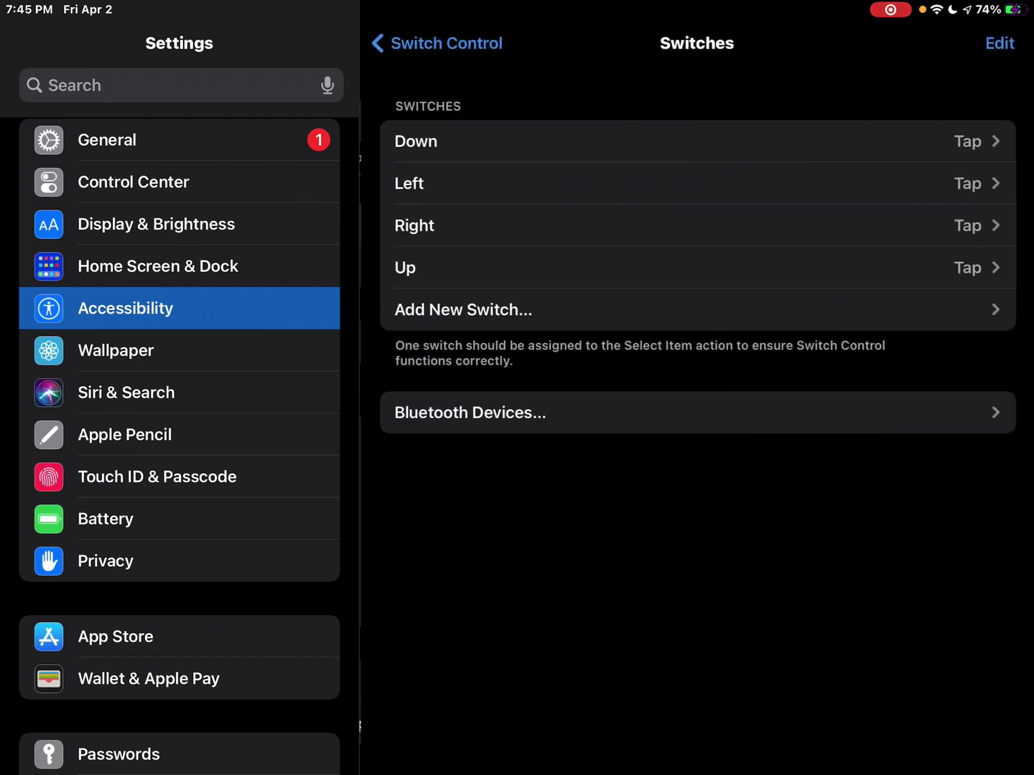
Add an external switch named 'left' with Tap, then delete the duplicate lowercase 'left' switch
left_click(462, 309)
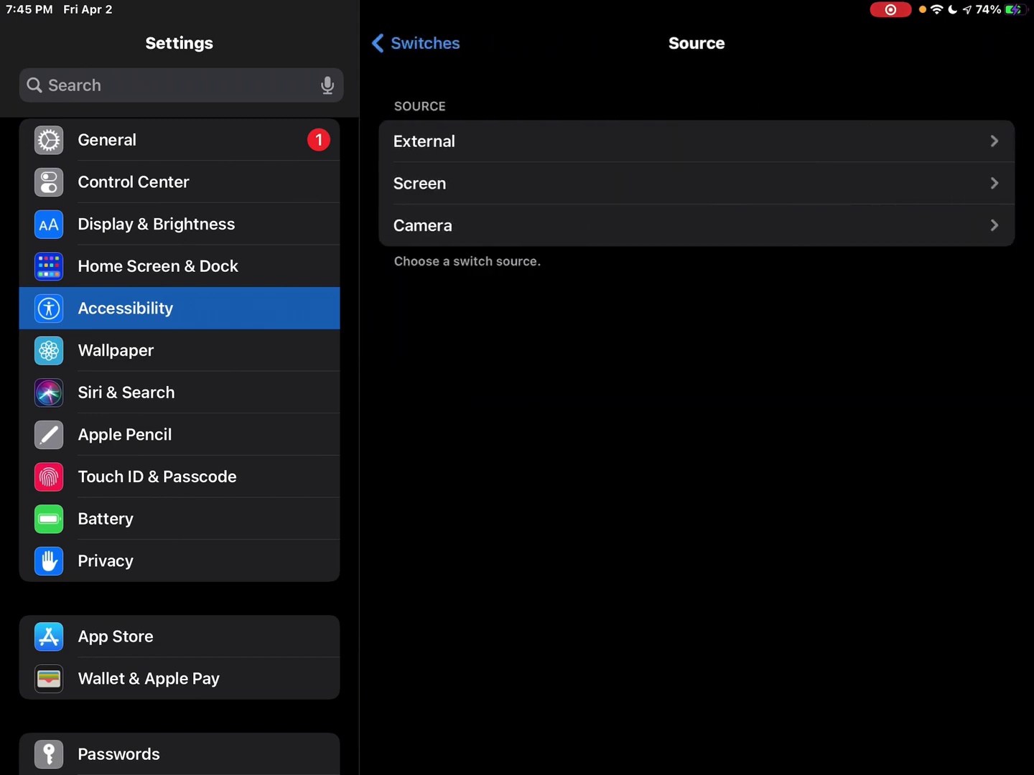
left_click(424, 142)
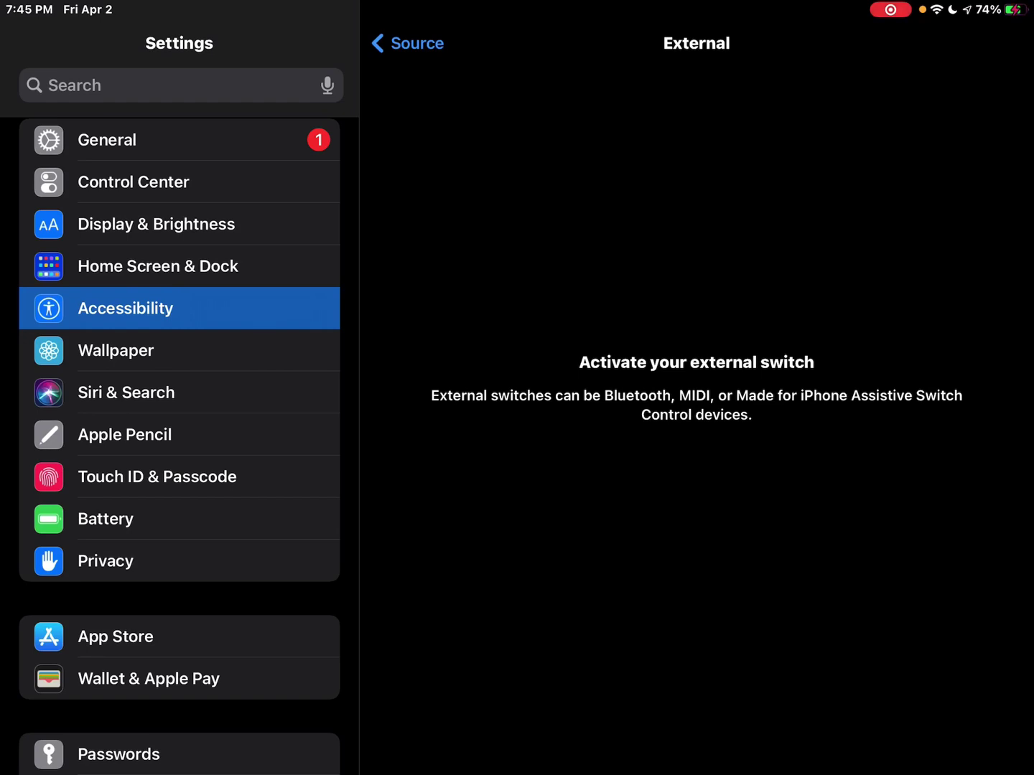
key("space")
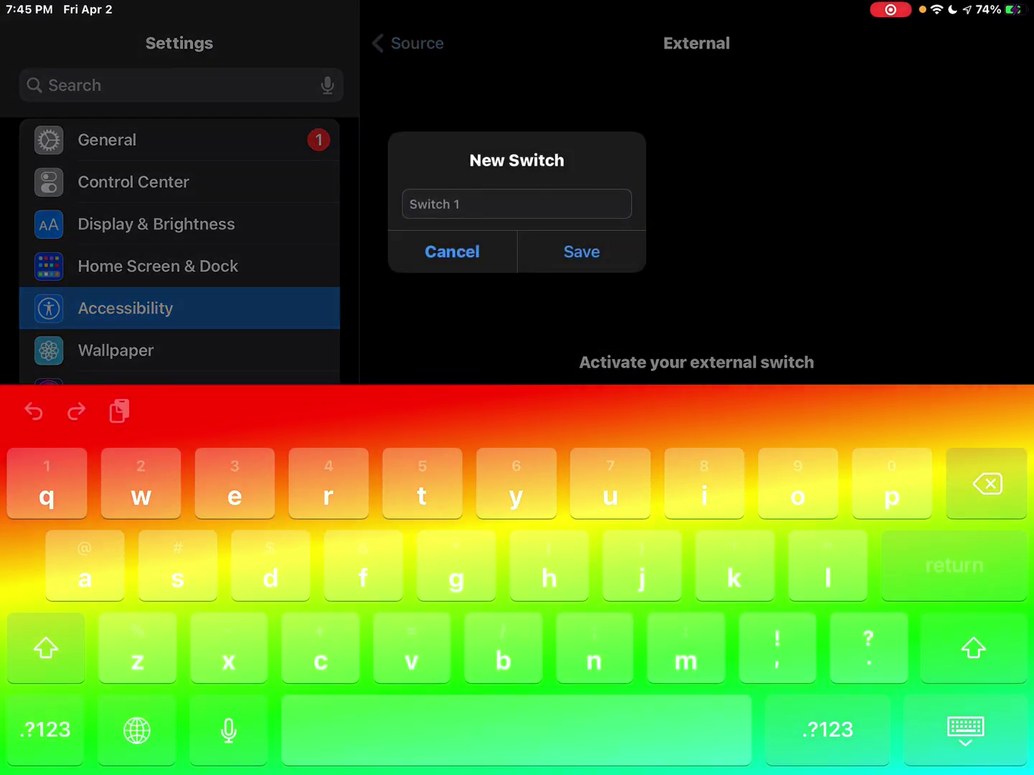
type("left")
key("Return")
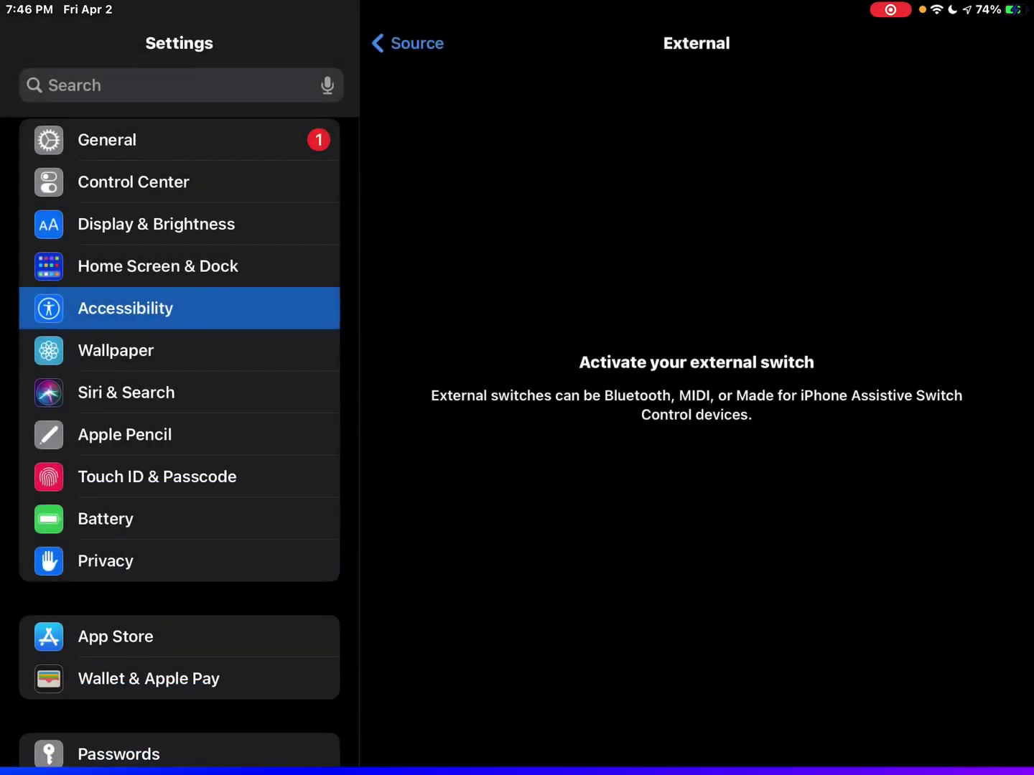
left_click(406, 492)
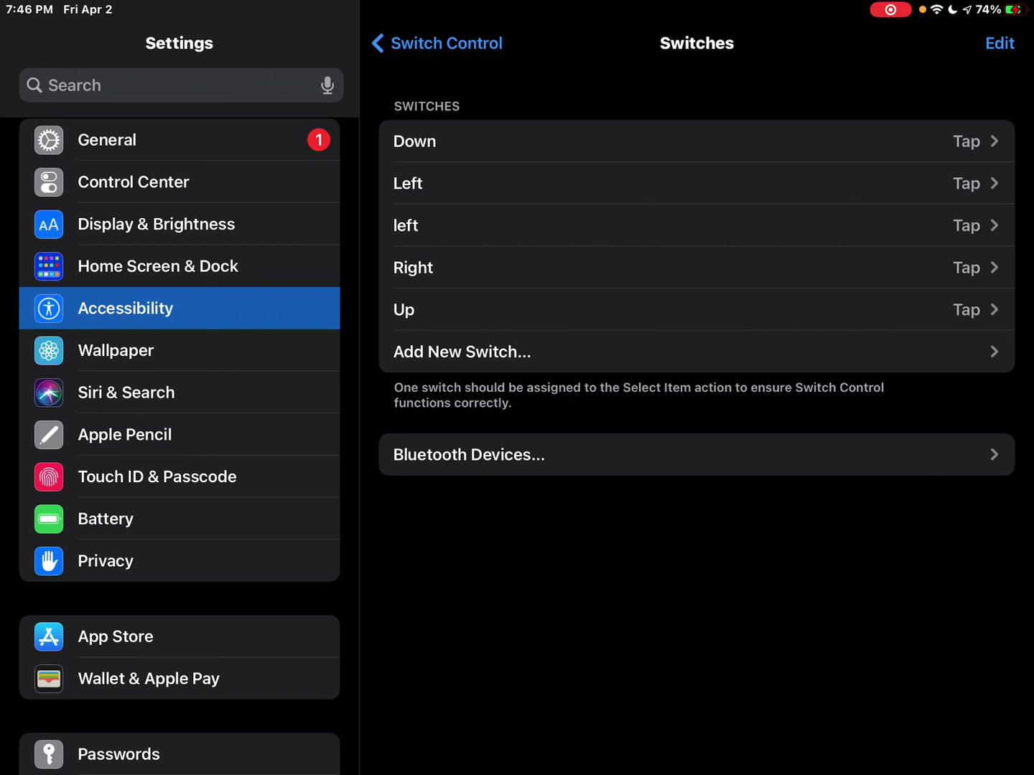
left_click_drag(717, 225, 574, 225)
left_click(974, 226)
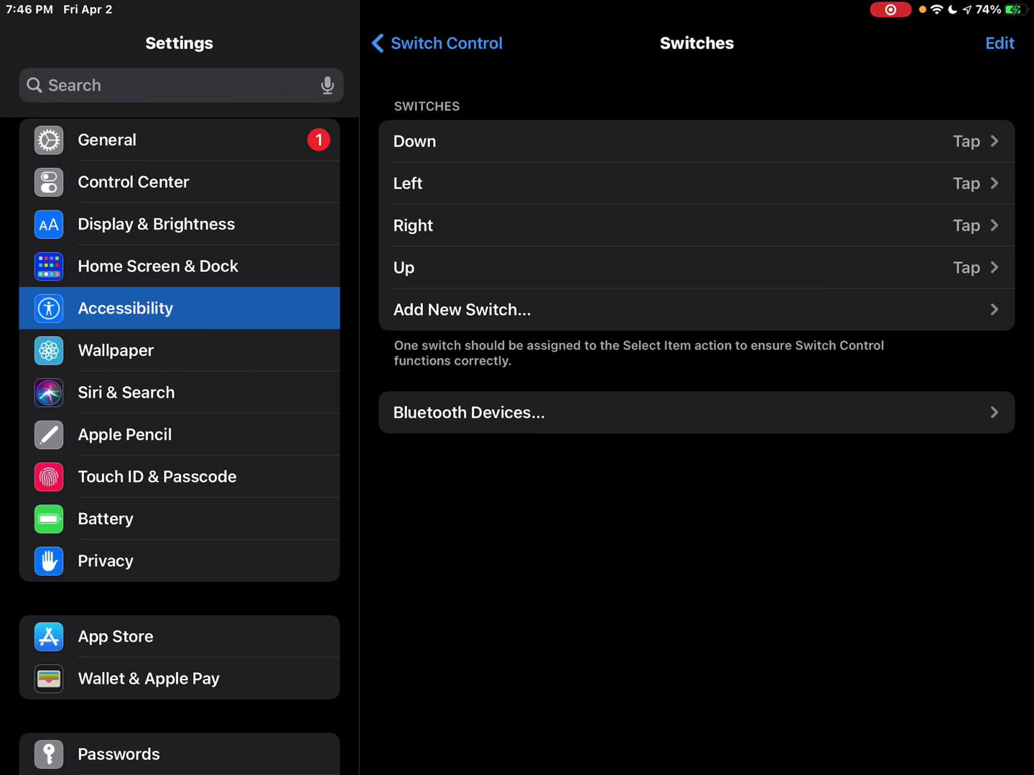
Create a recipe named 'fnf roblox' and list the Down, Left, Right, Up switches to assign
left_click(502, 268)
left_click(403, 42)
left_click(402, 43)
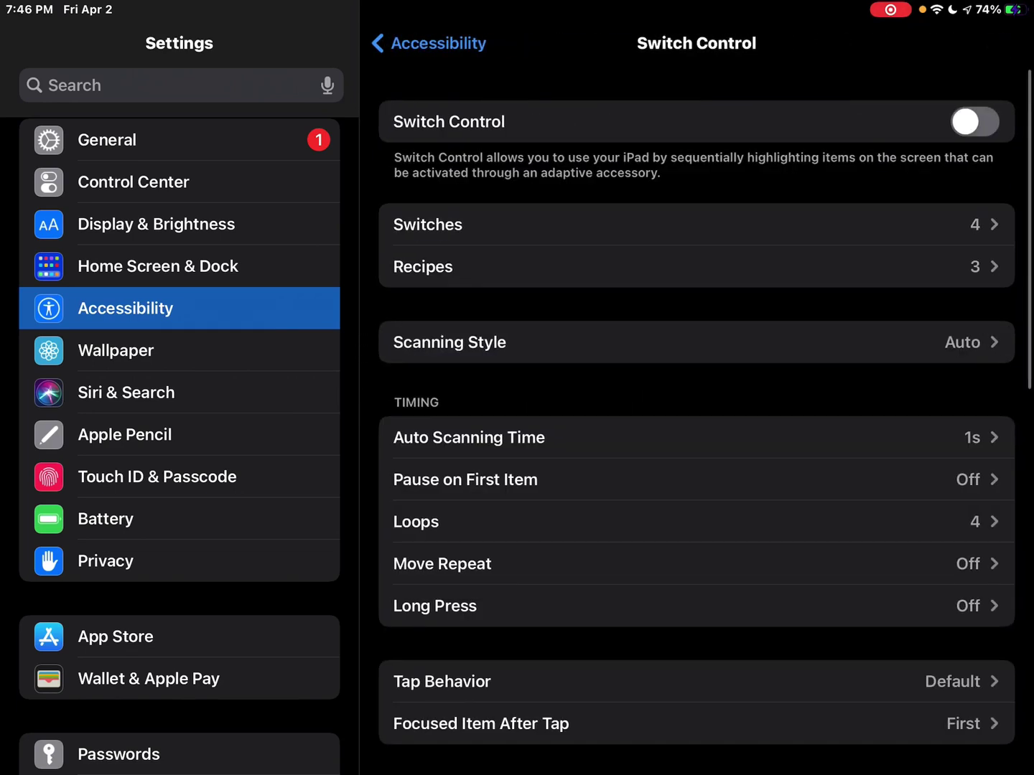
left_click(431, 267)
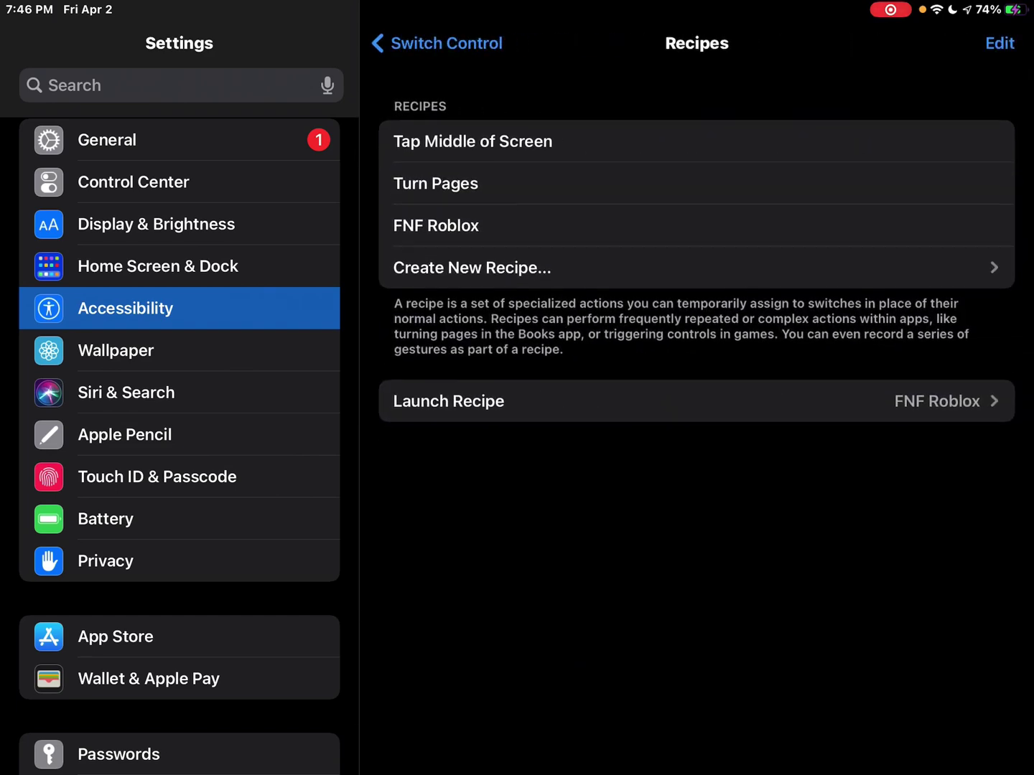
left_click(471, 267)
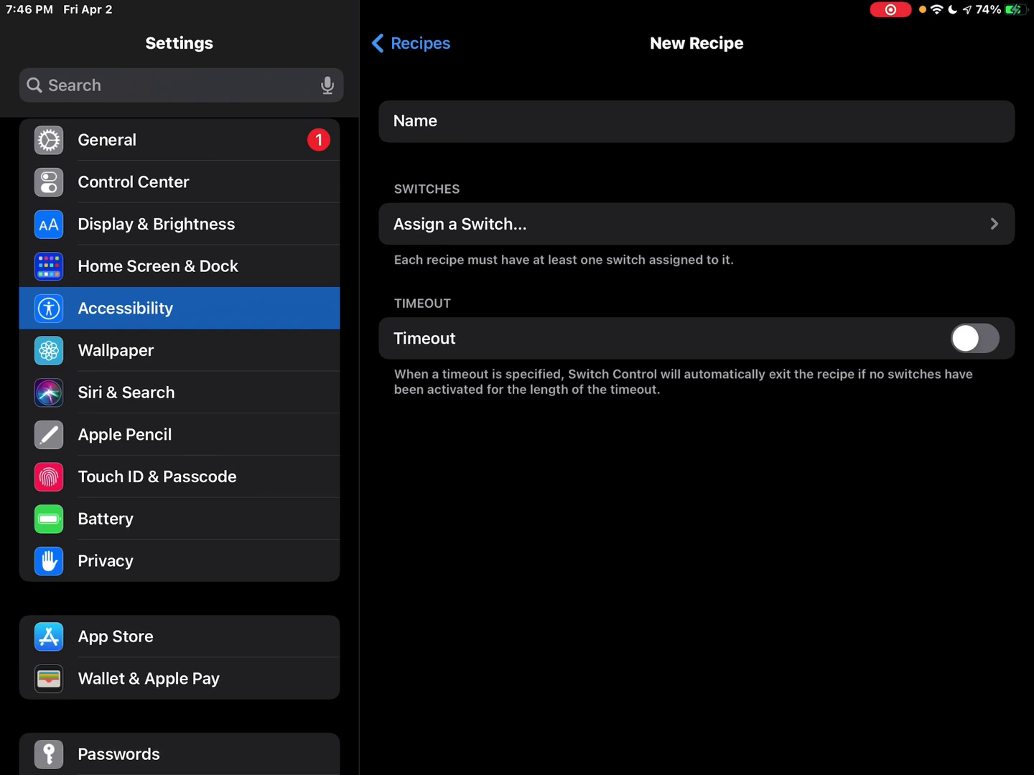
left_click(489, 121)
type("fnfn")
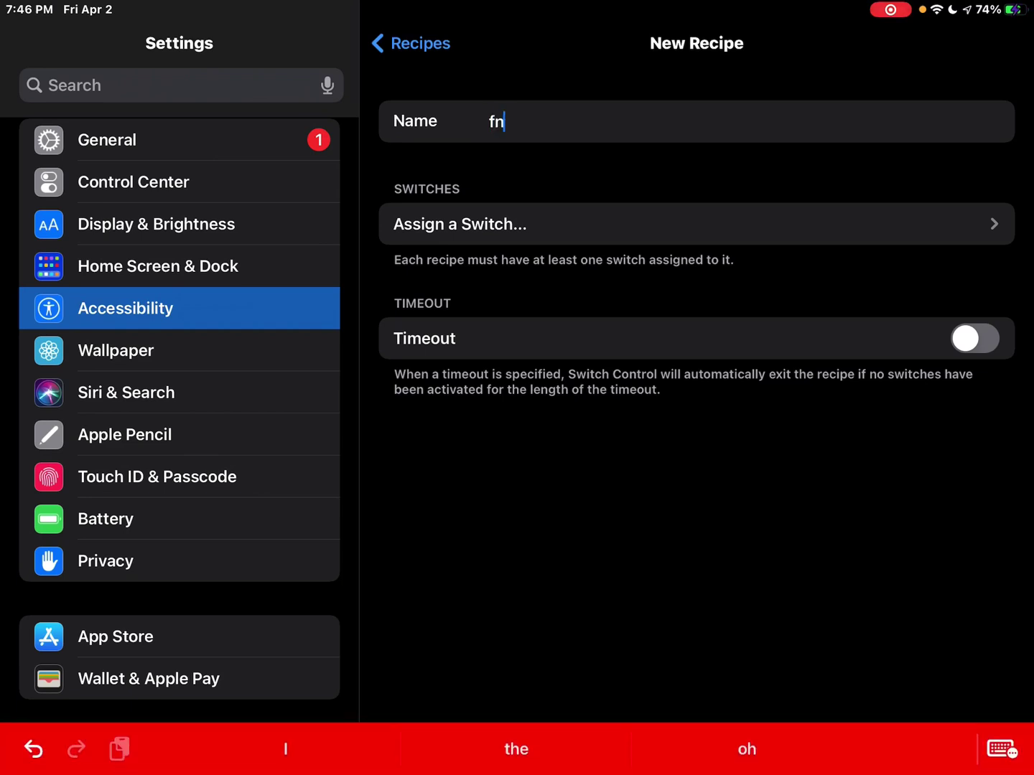
key("BackSpace")
type("roblox")
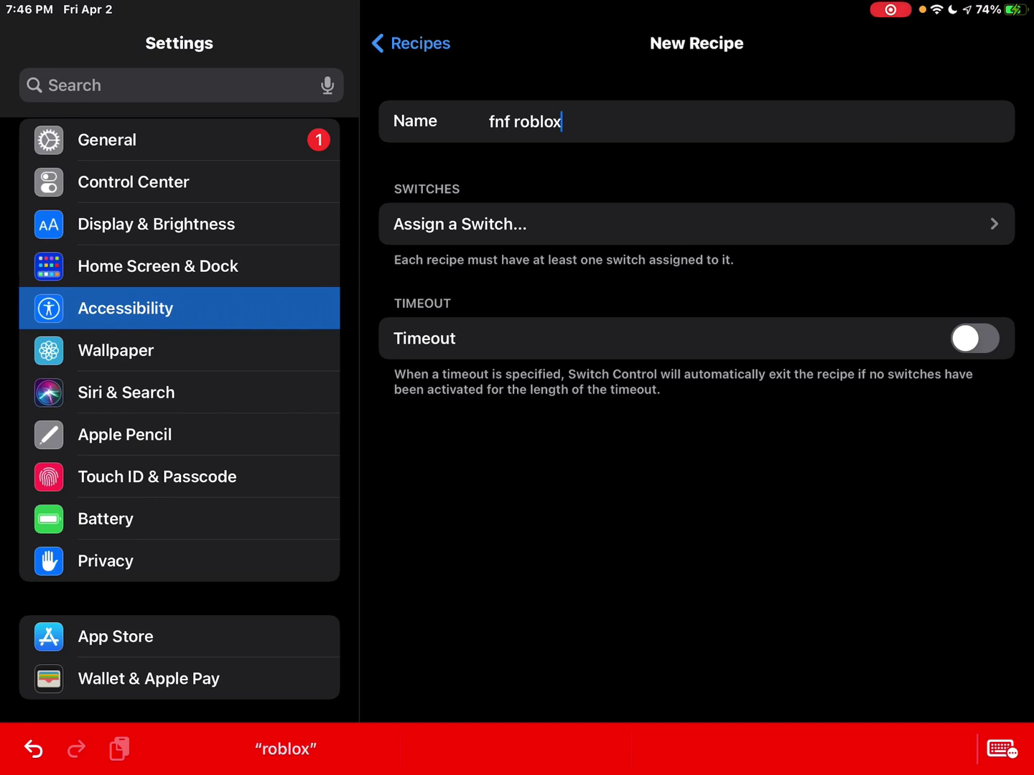
left_click(695, 223)
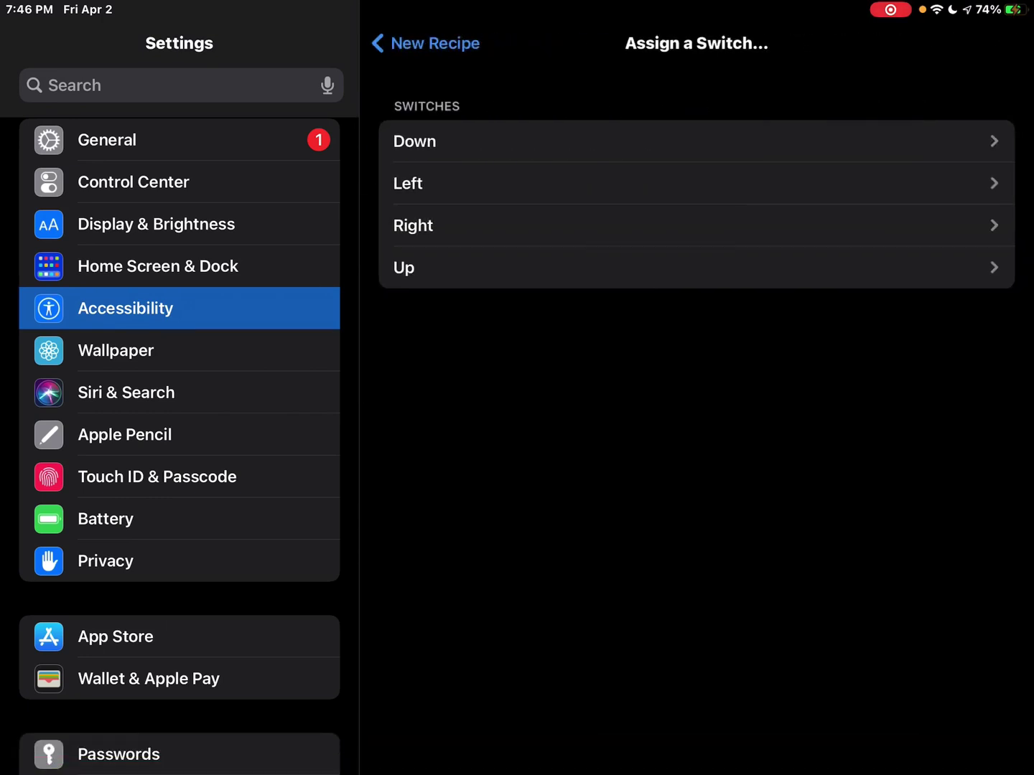
Give the Down switch the Hold at Point action
scroll(696, 204, "up", 3)
left_click(696, 141)
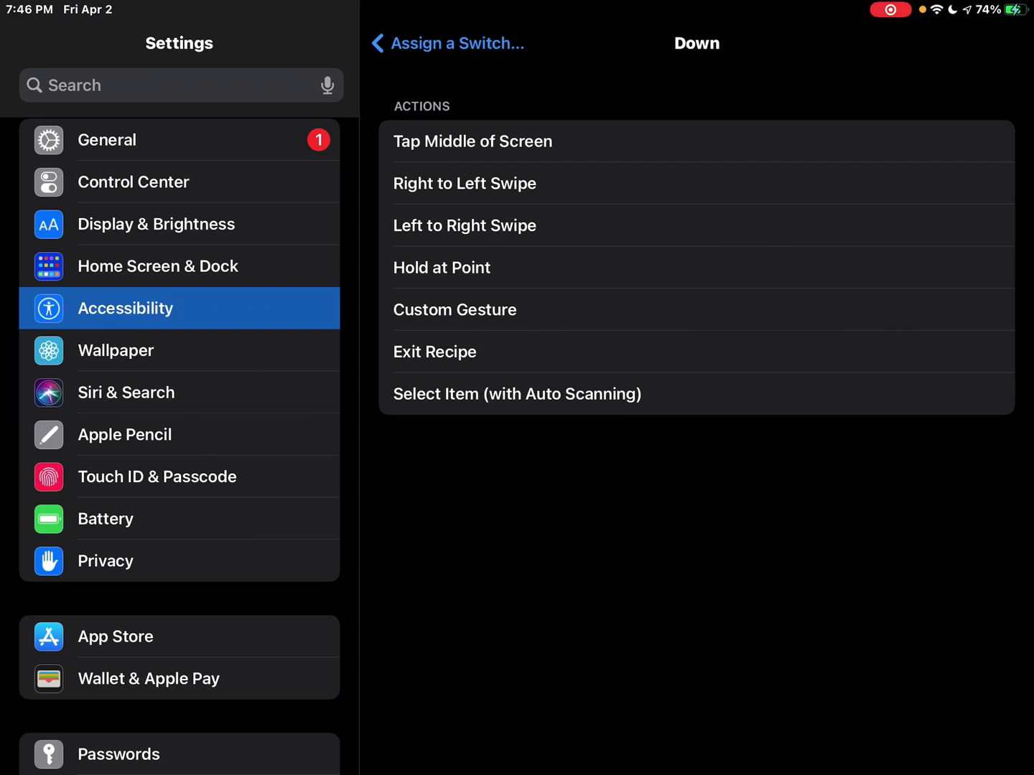
left_click(442, 268)
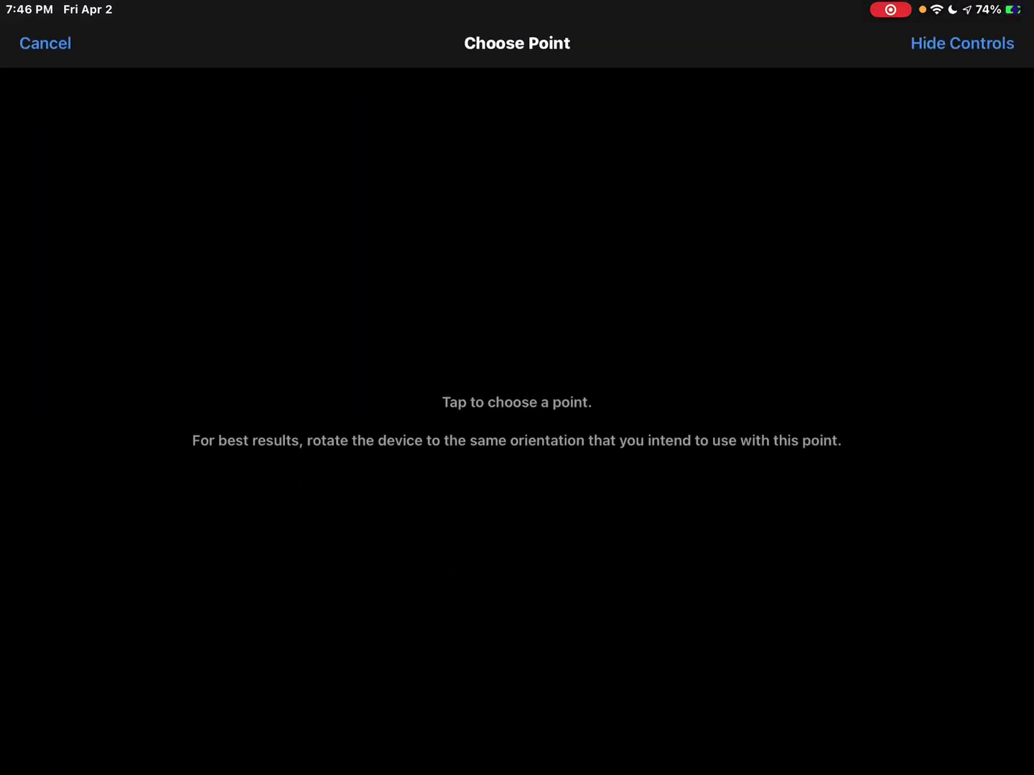
Check the Roblox game and its recorded round in Photos to locate the hold point
left_click_drag(517, 772, 517, 501)
left_click(840, 498)
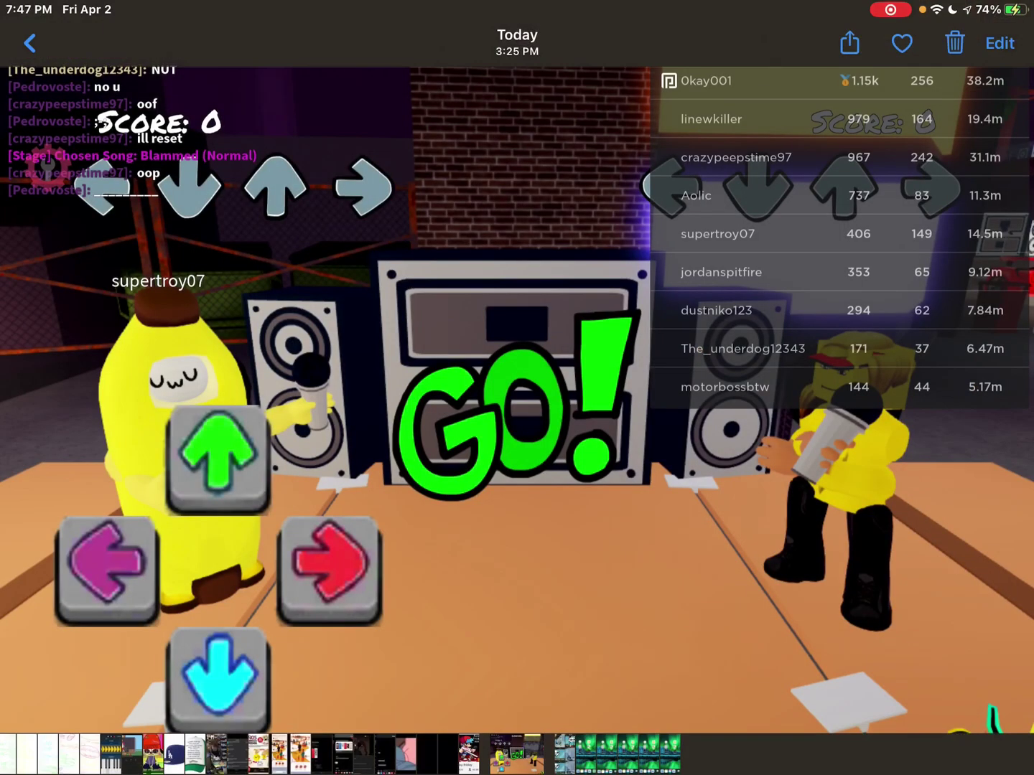
left_click_drag(517, 772, 517, 503)
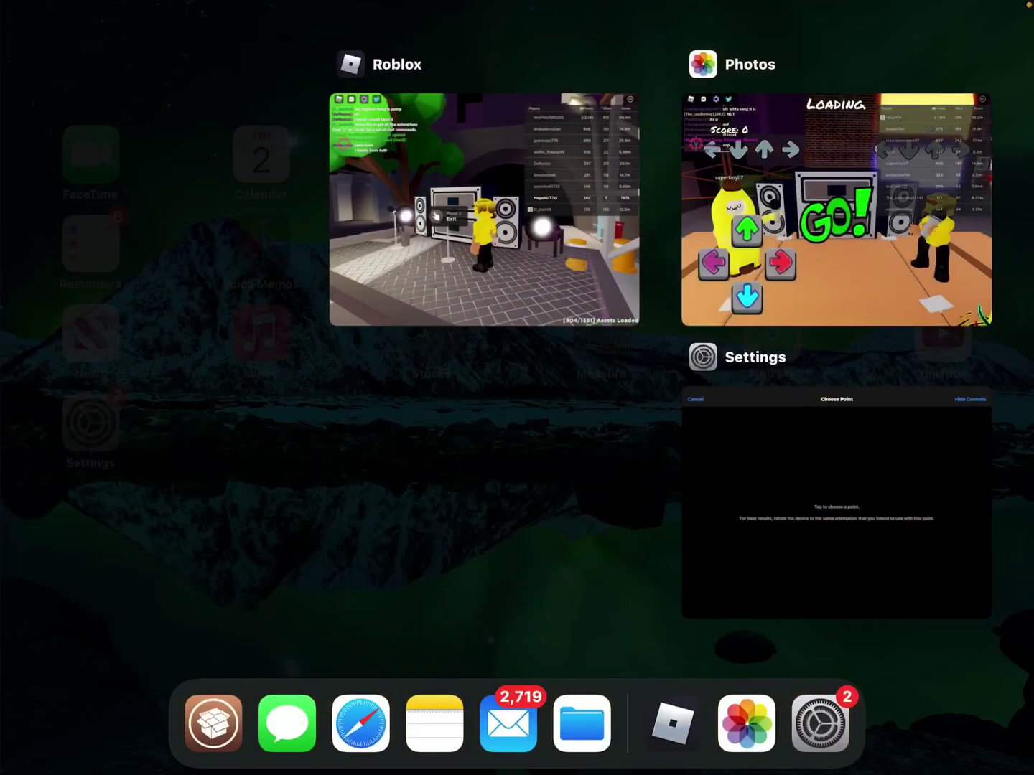
left_click(796, 484)
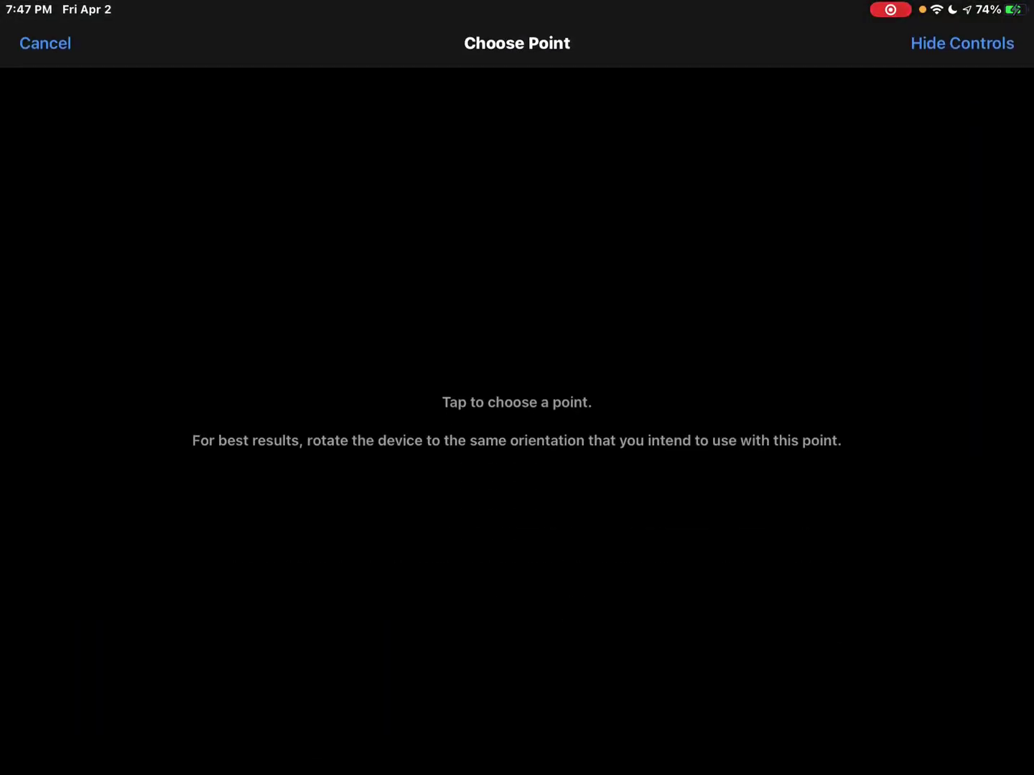
left_click_drag(516, 772, 517, 430)
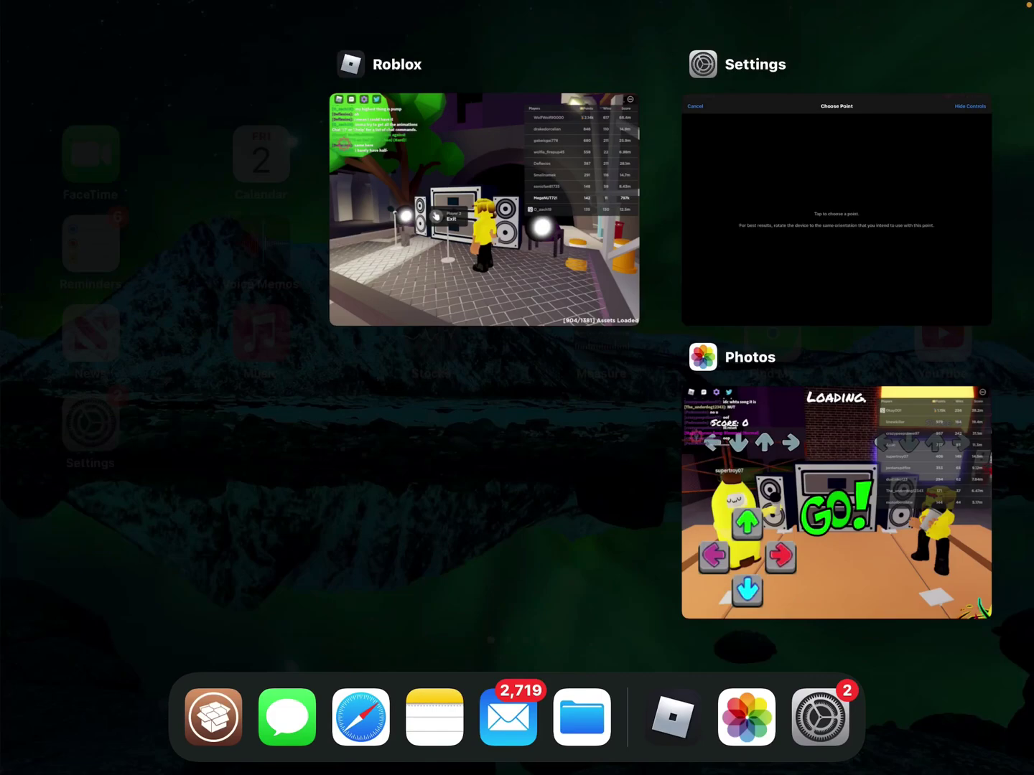
left_click(485, 209)
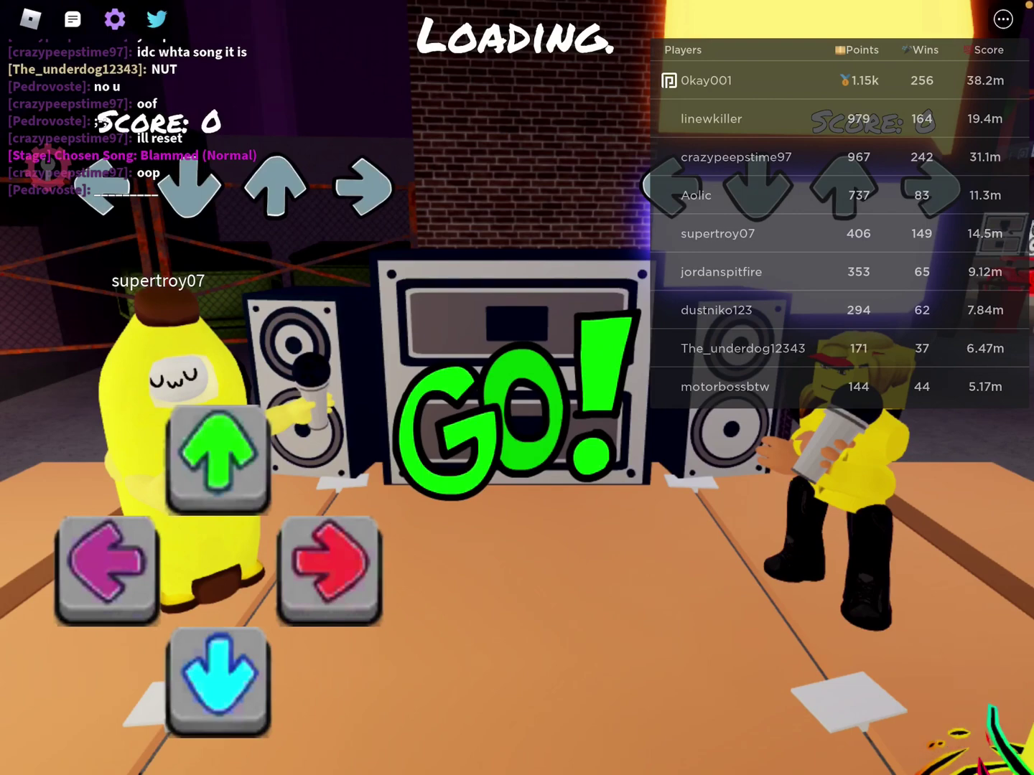
left_click_drag(517, 773, 517, 430)
left_click(835, 495)
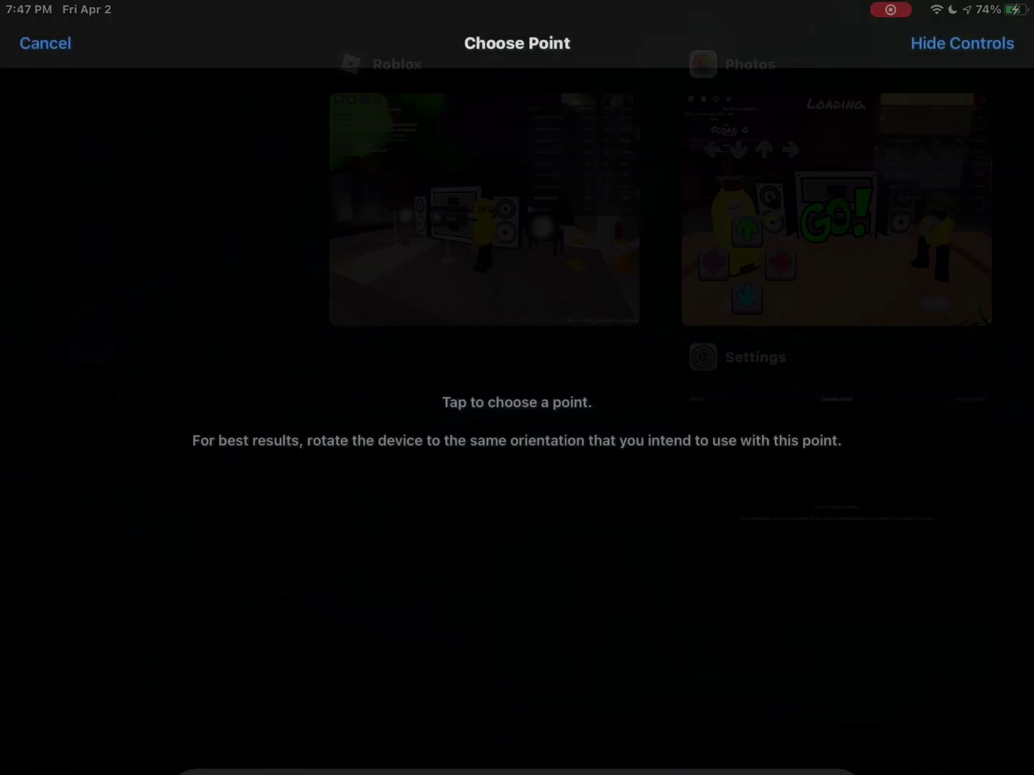
Set Down's hold point at the lower left and return to Switch Control
left_click(222, 664)
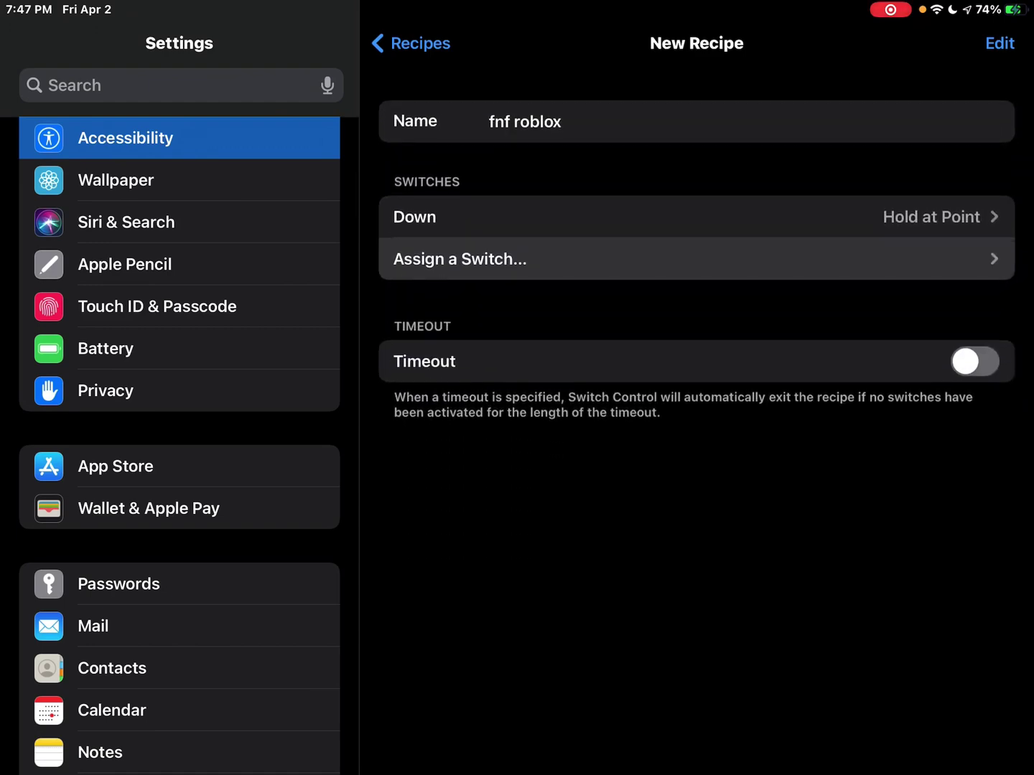
left_click(410, 43)
left_click(431, 43)
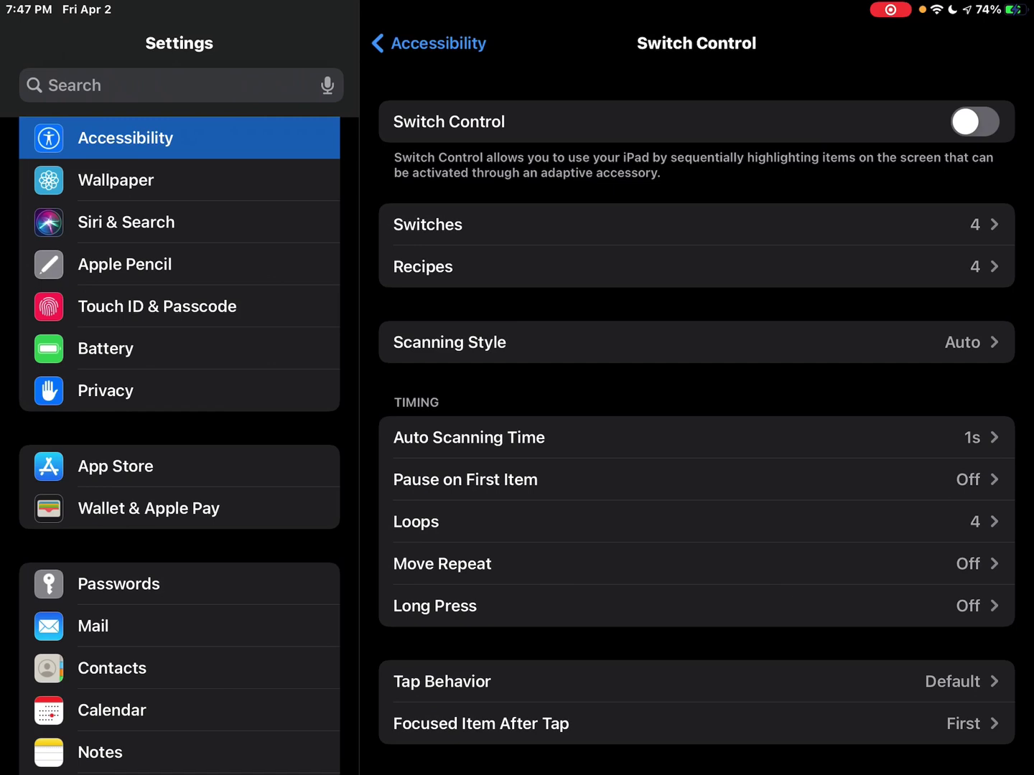
Turn Switch Control on, then steer the avatar left and up onto the stage pad
left_click(974, 121)
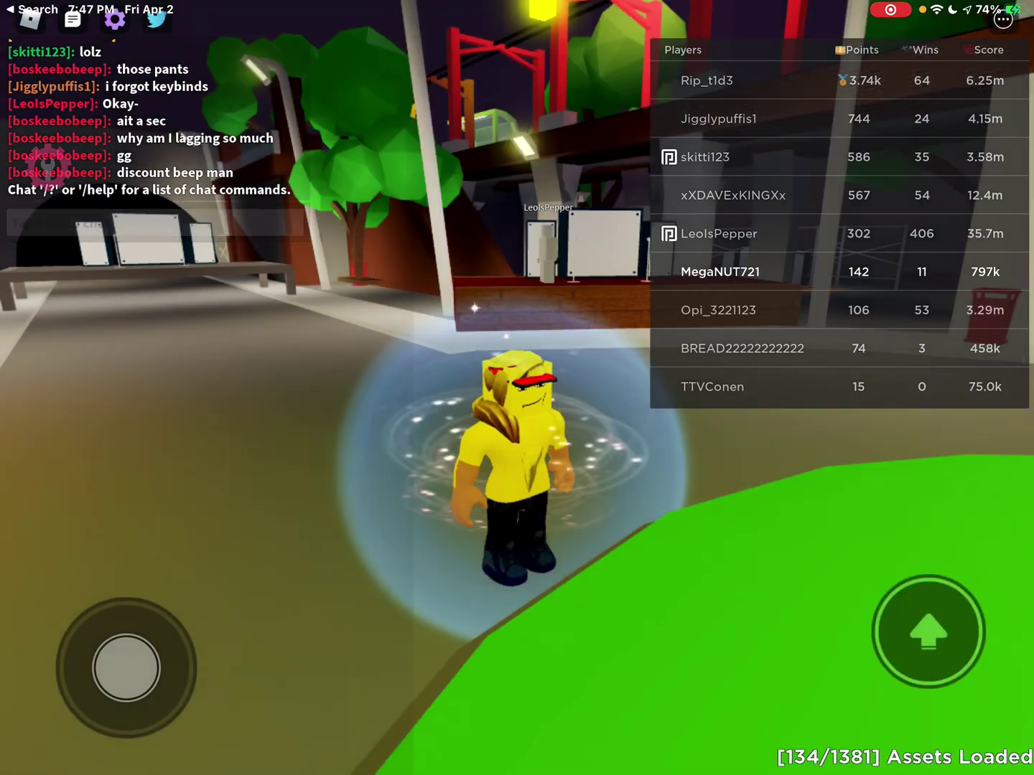
key("Left")
key("Left")
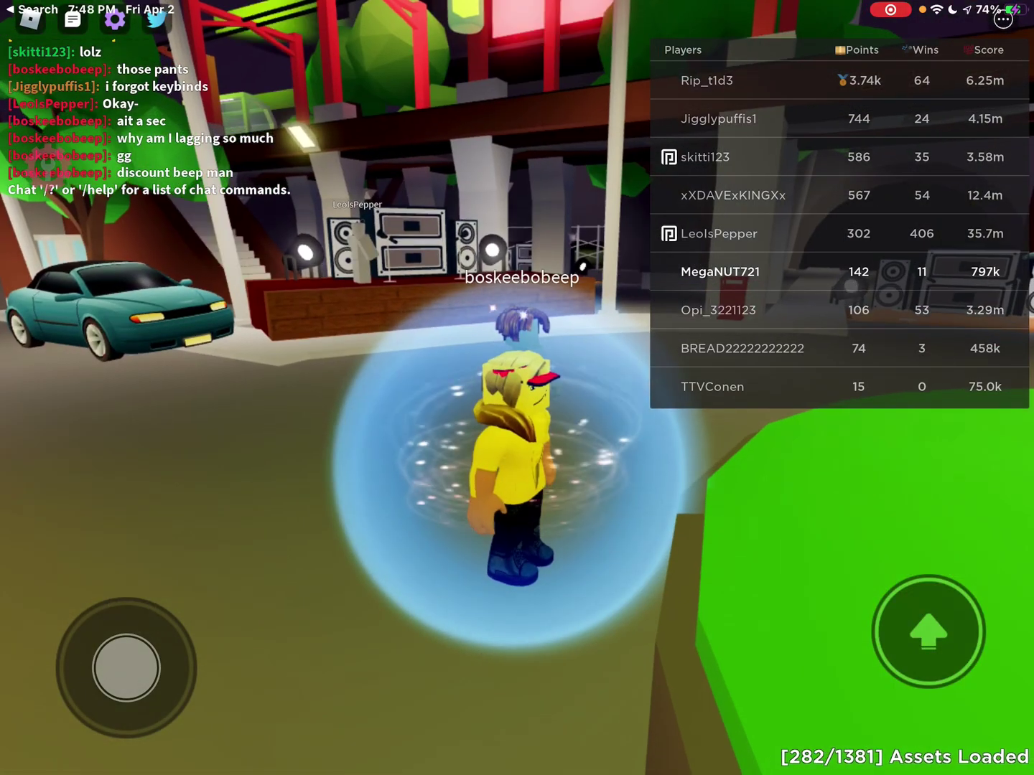
key("Up")
key("Up")
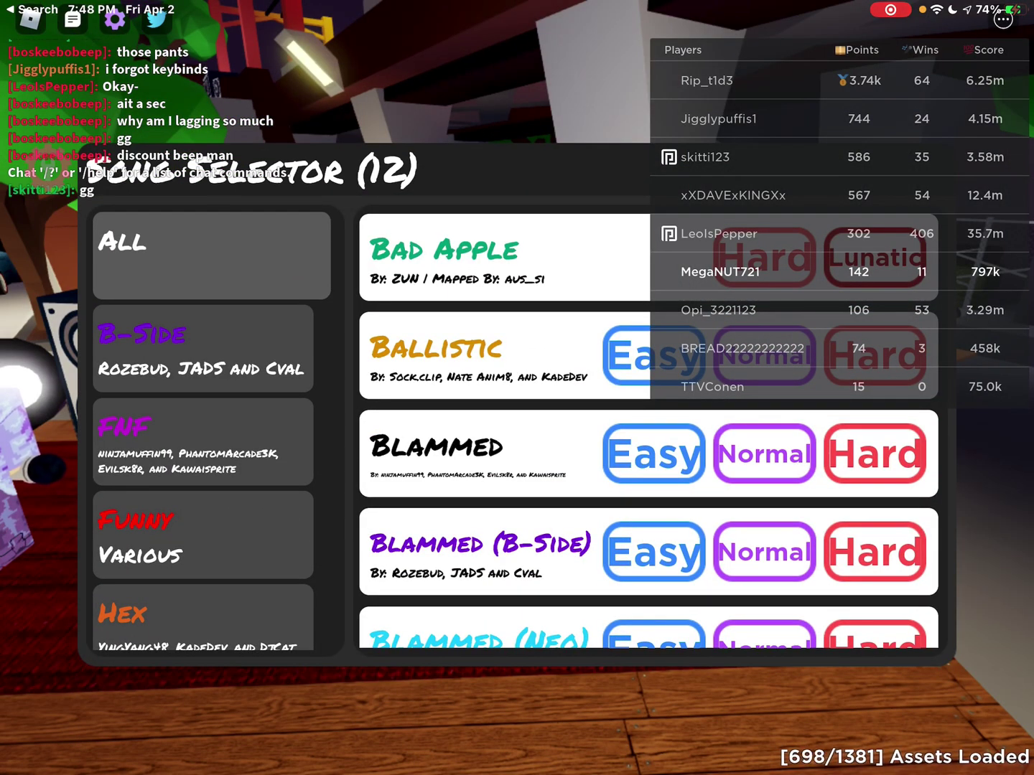
Open the Hex song category and select RAM on Hard
scroll(204, 431, "down", 5)
left_click(201, 450)
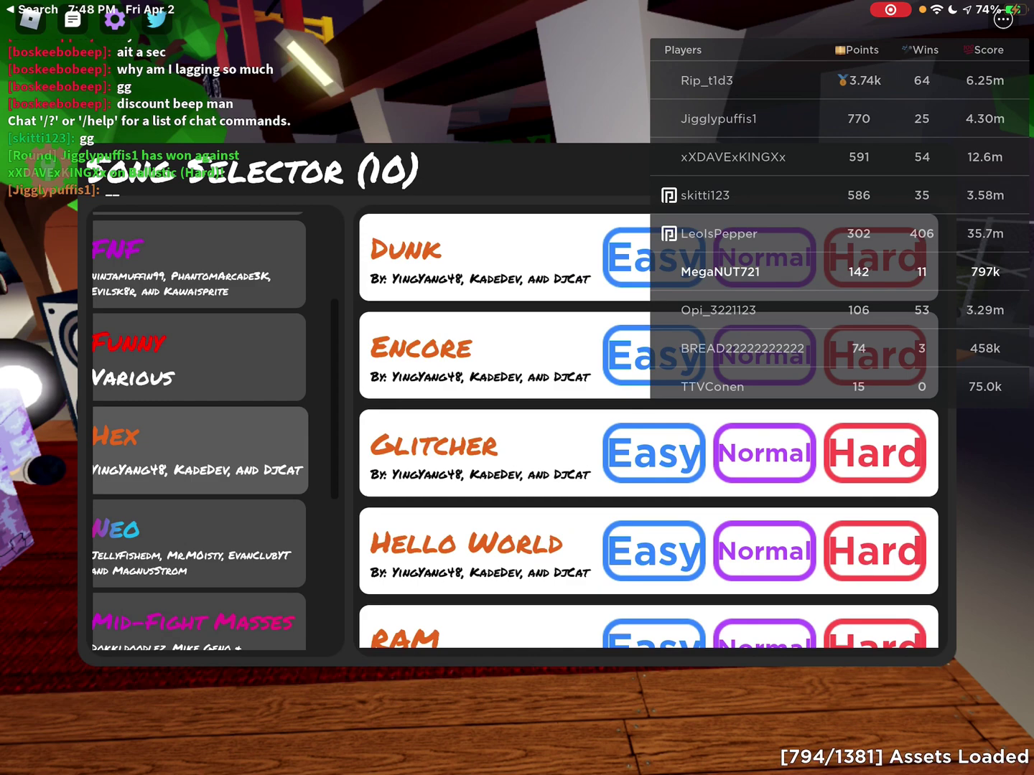
scroll(649, 431, "down", 2)
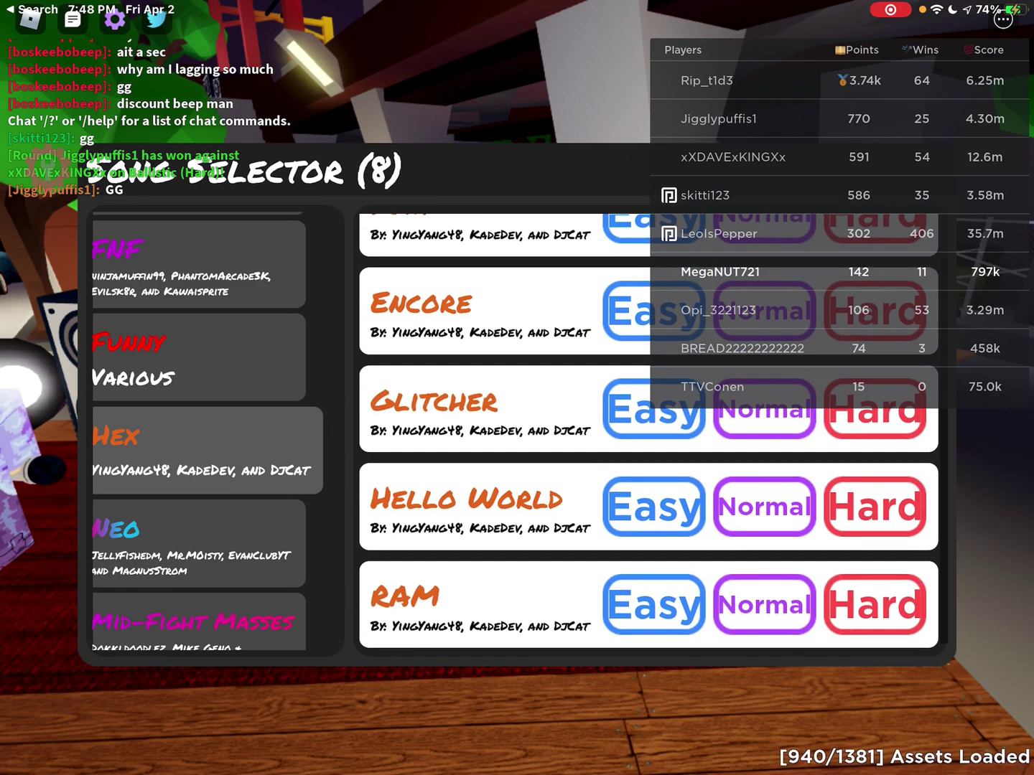
left_click(874, 604)
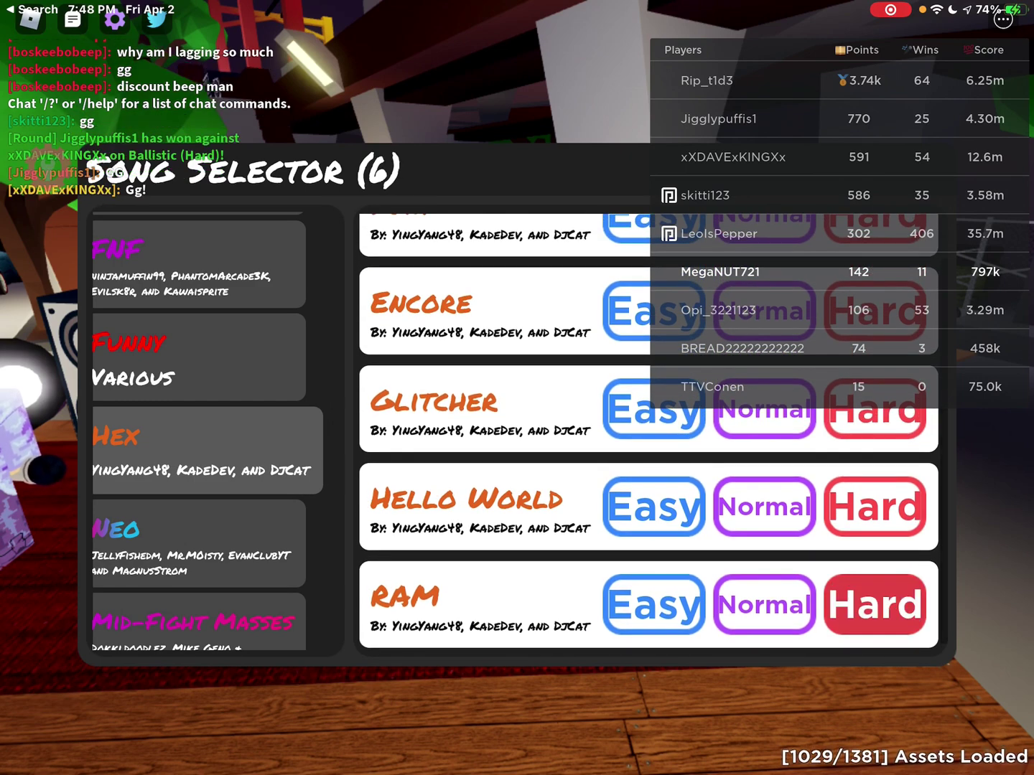